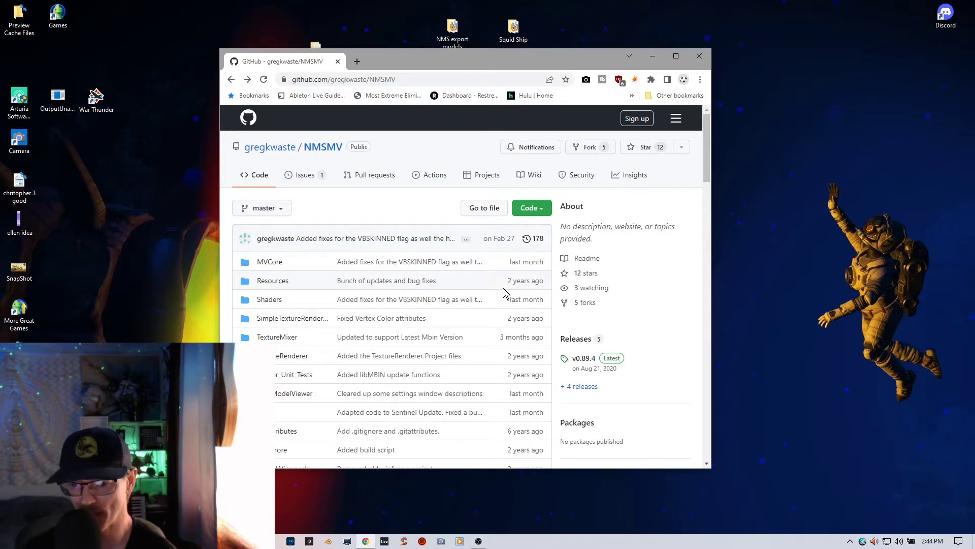
Download NMS_VIEWER_Release_v0_90_4.7z from the v0.90.4 release assets on GitHub.
drag(441, 56, 459, 16)
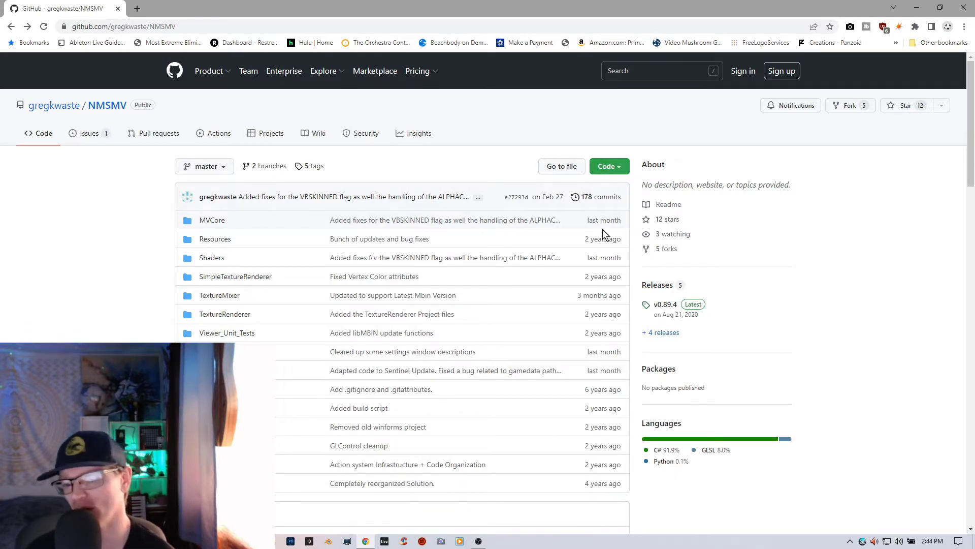
click(660, 333)
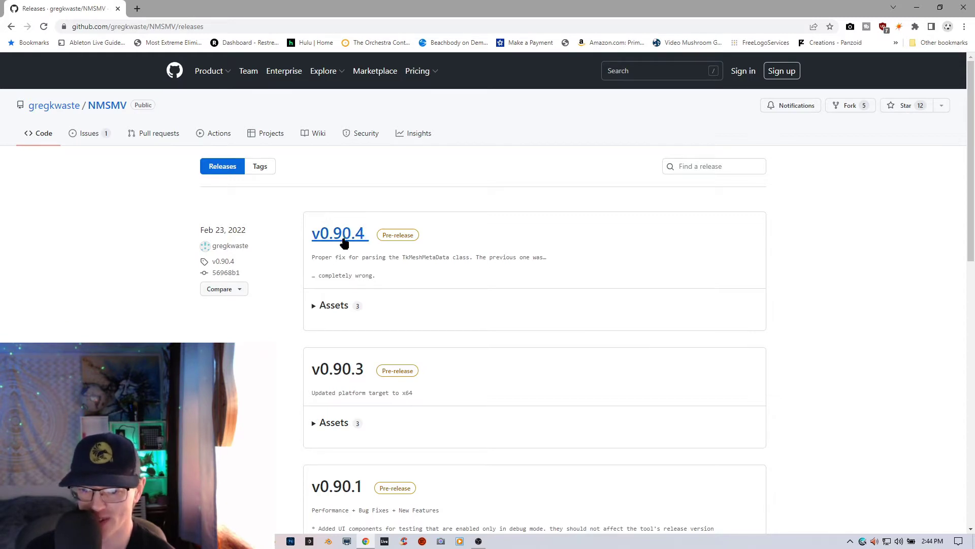
click(325, 307)
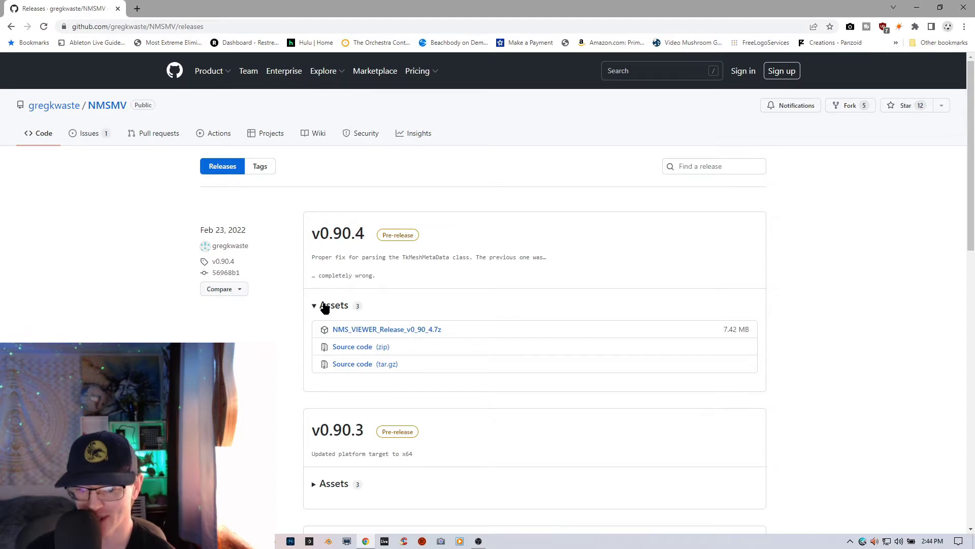
click(402, 332)
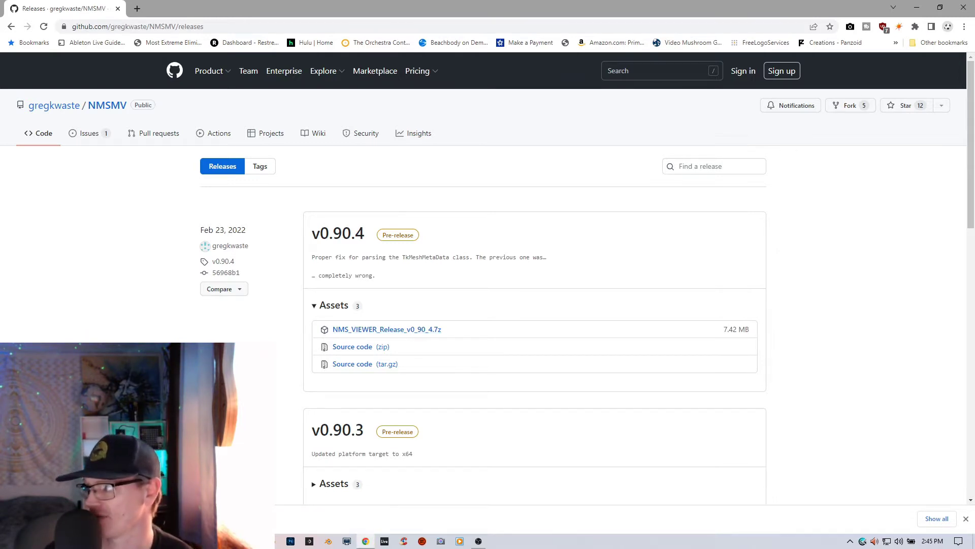
click(347, 540)
Close Chrome and maximize the decompile folder window.
drag(380, 74, 344, 84)
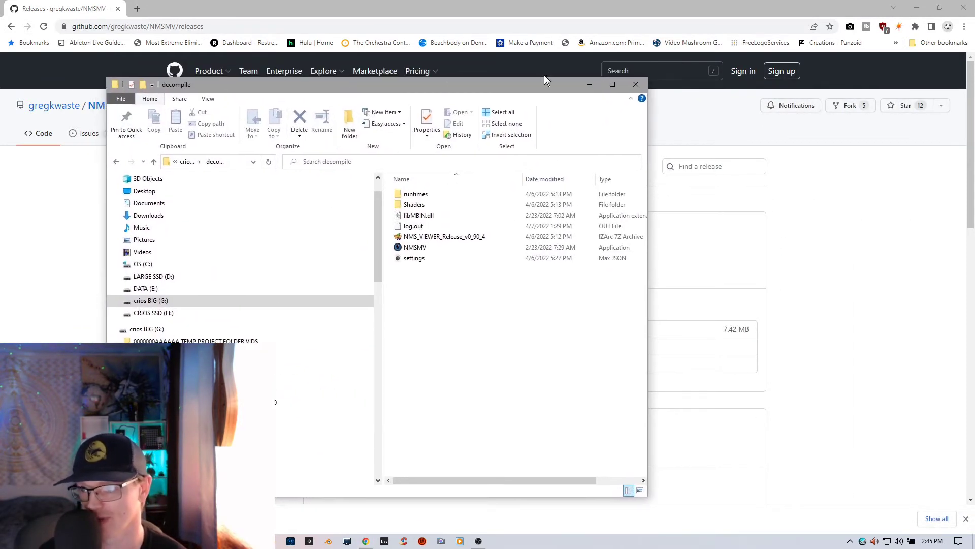
click(965, 8)
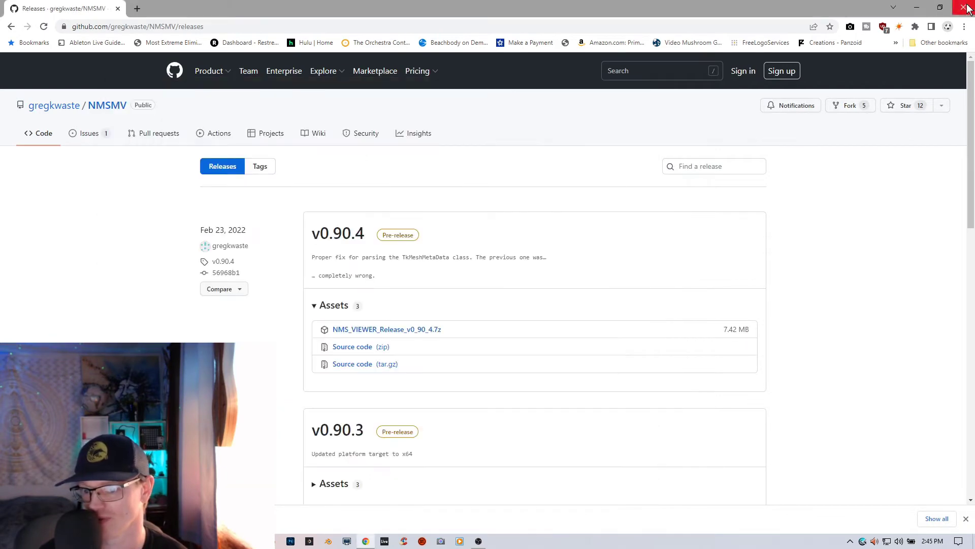
click(965, 8)
drag(356, 84, 422, 7)
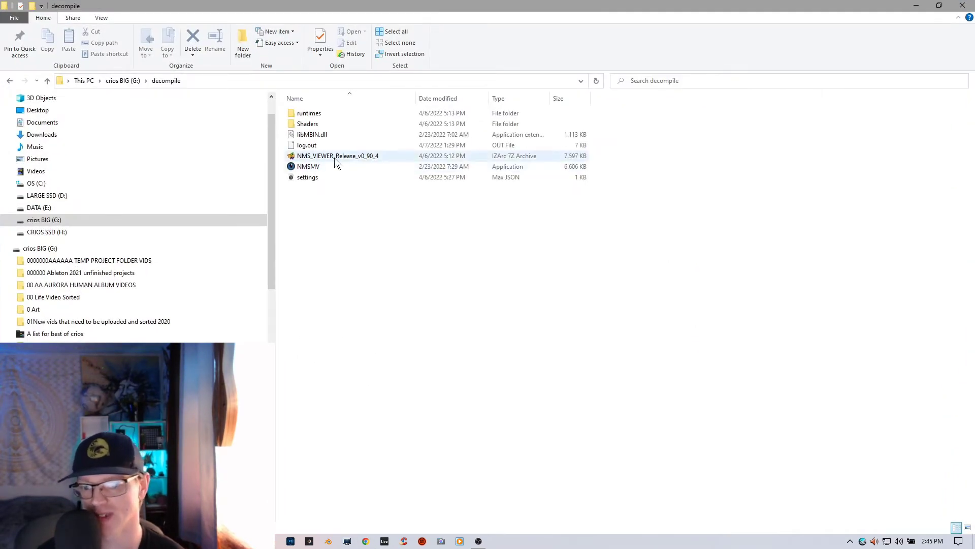
Check the release archive's context menu, then launch the No Man's Sky Model Viewer.
click(318, 157)
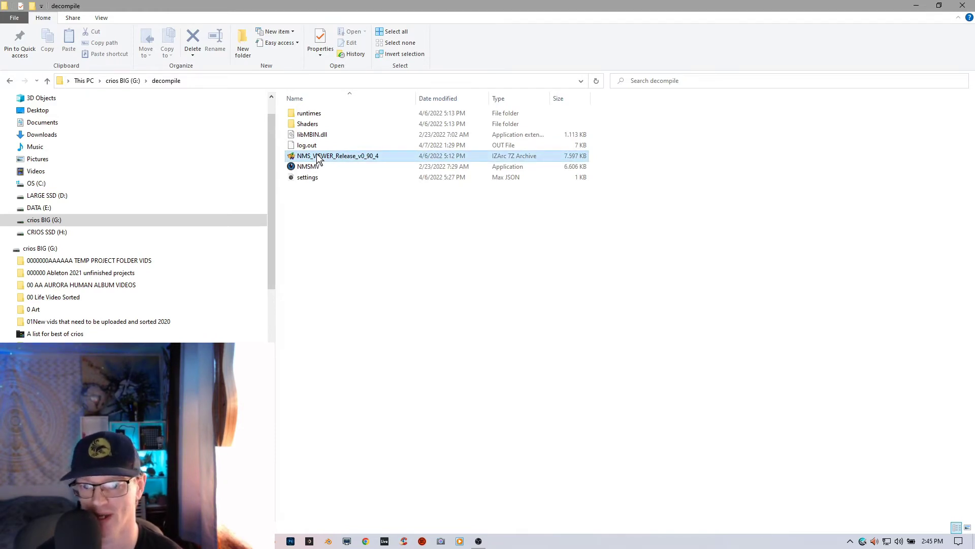
right_click(315, 157)
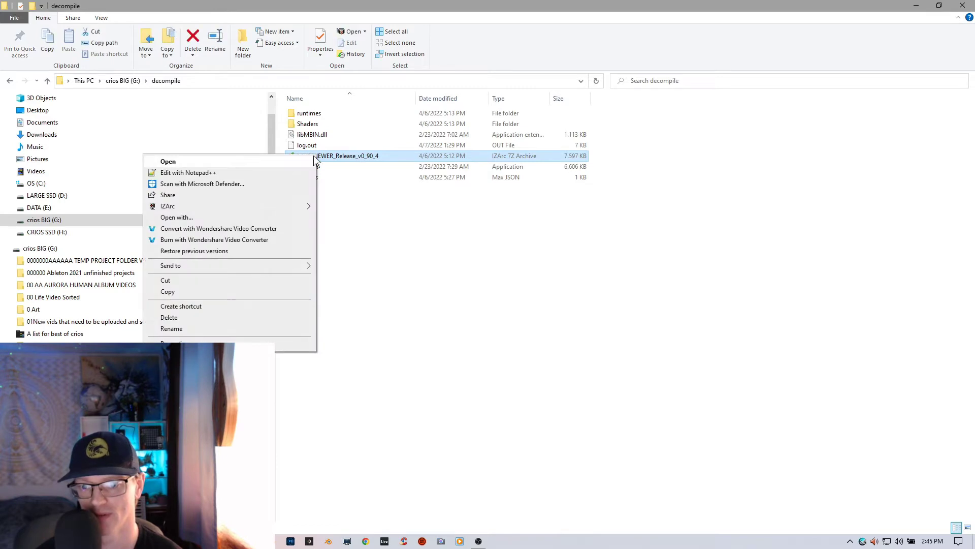
click(397, 233)
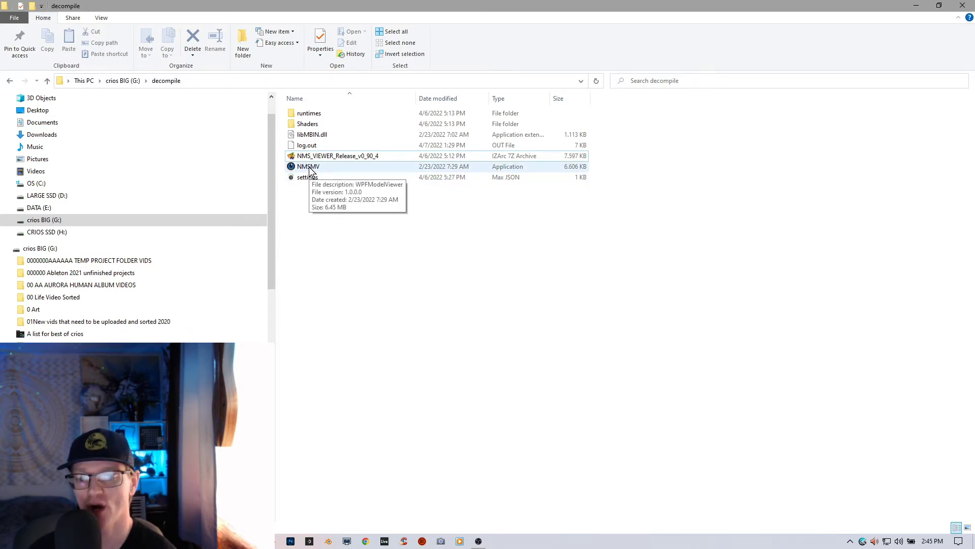
double_click(310, 168)
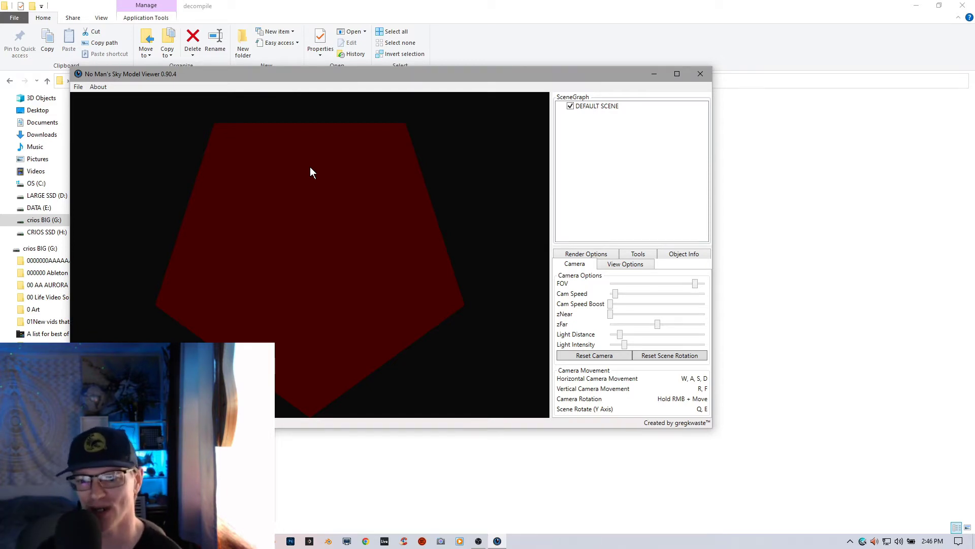
Cancel the File > Open File browser, then open File > Settings.
click(79, 87)
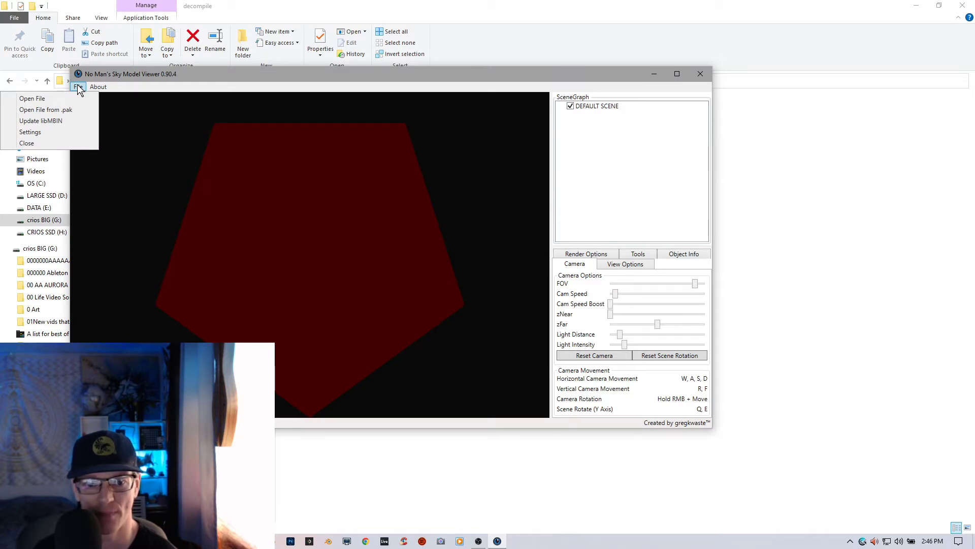
click(55, 100)
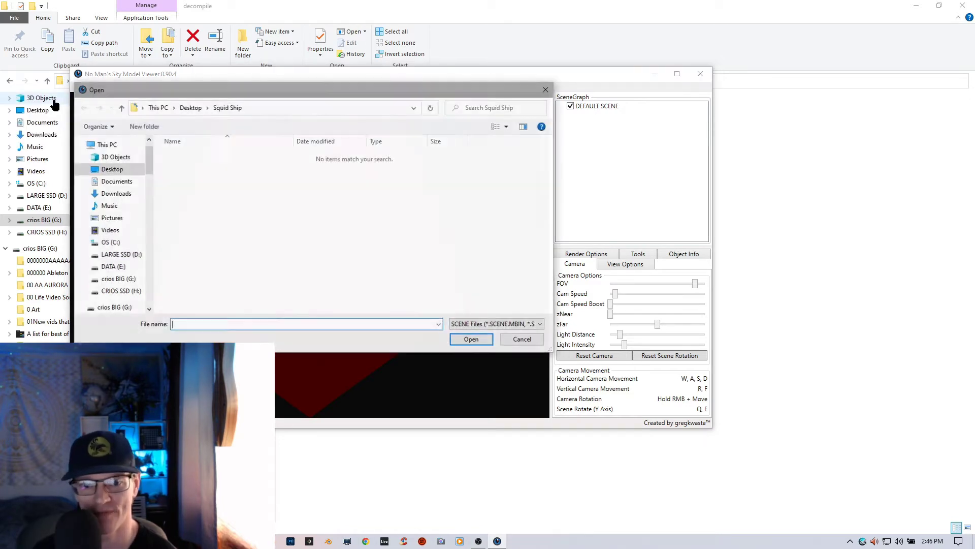
click(547, 90)
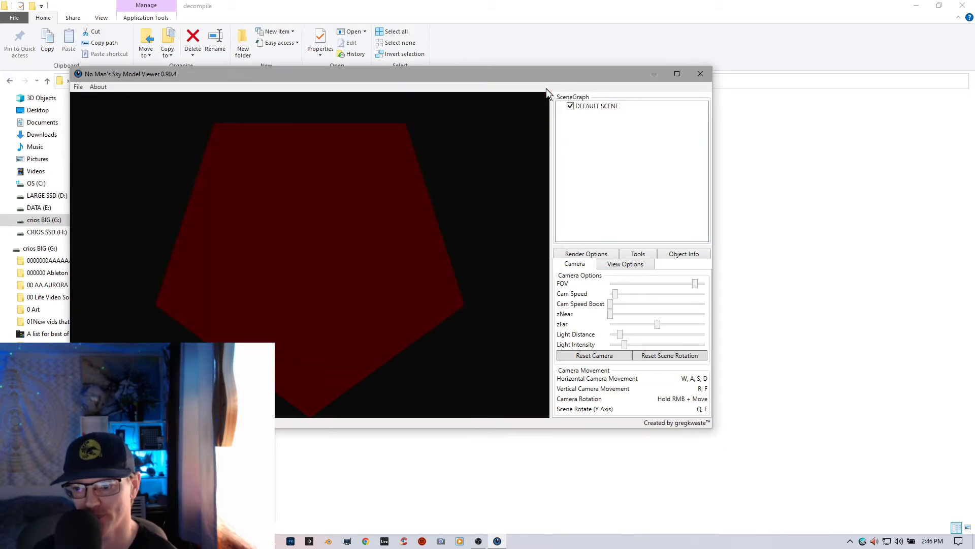
click(77, 87)
click(30, 132)
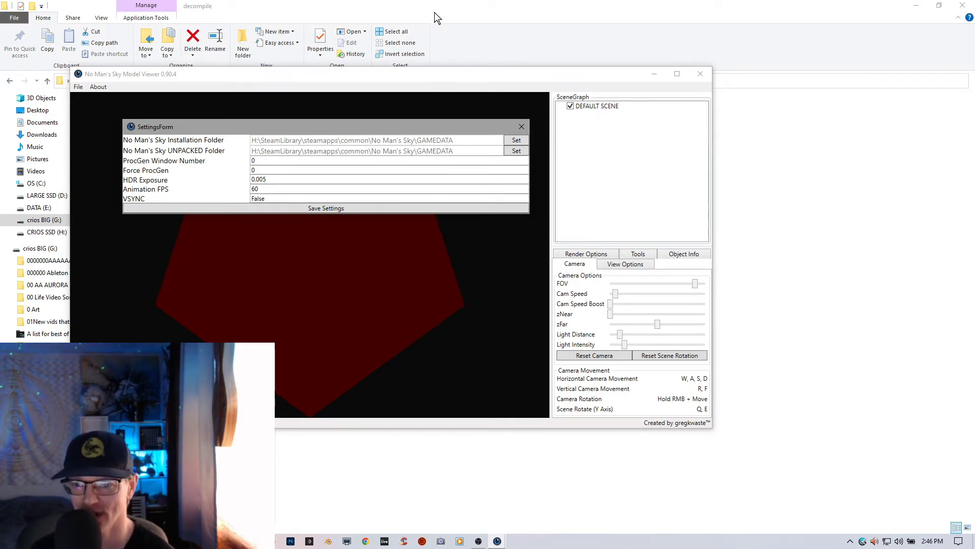
Browse from PCBANKS up to the No Man's Sky folder and open GAMEDATA in a restored window.
drag(436, 7, 536, 267)
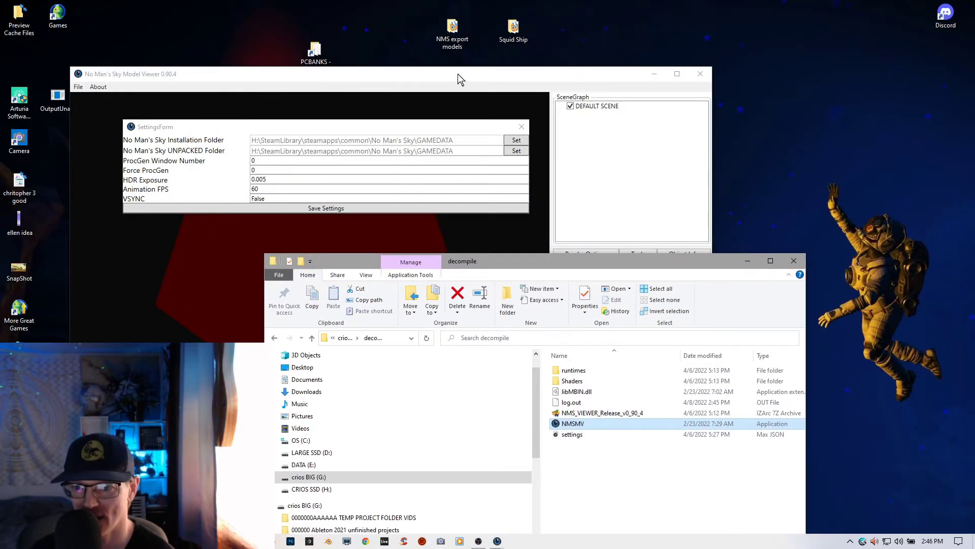
drag(459, 74, 564, 234)
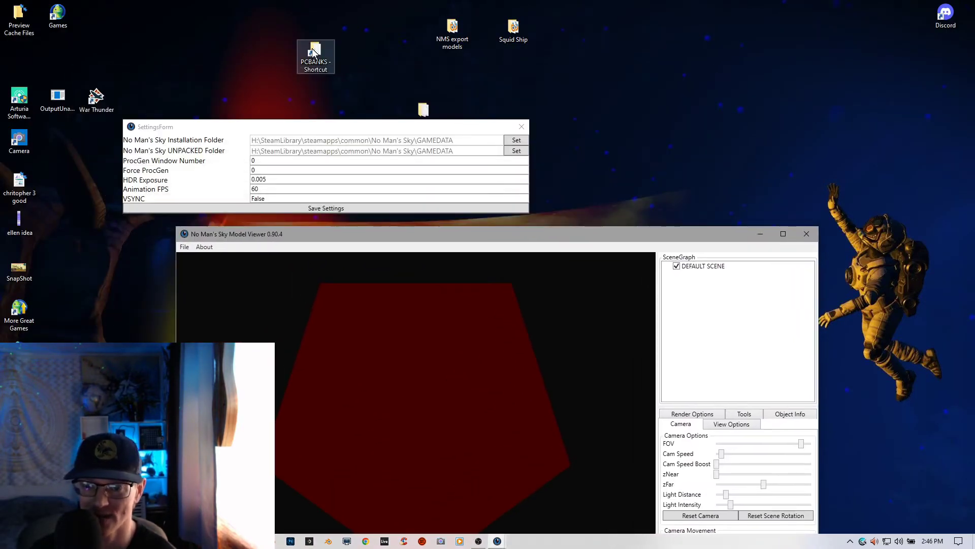
double_click(314, 53)
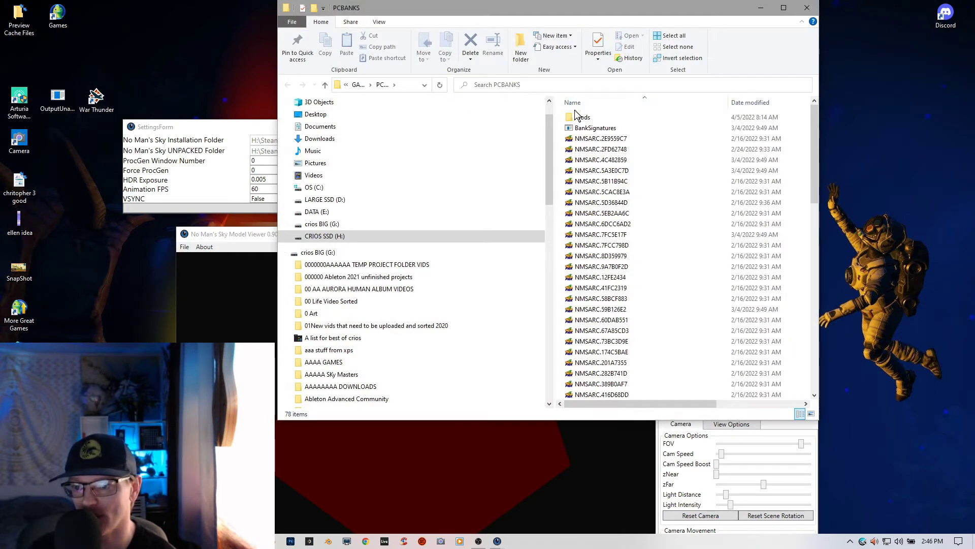
click(579, 118)
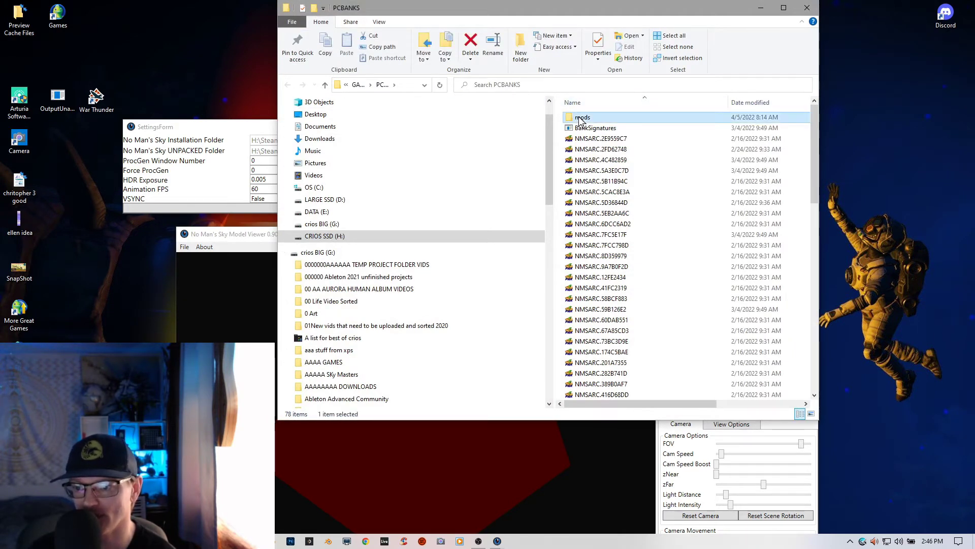
click(382, 84)
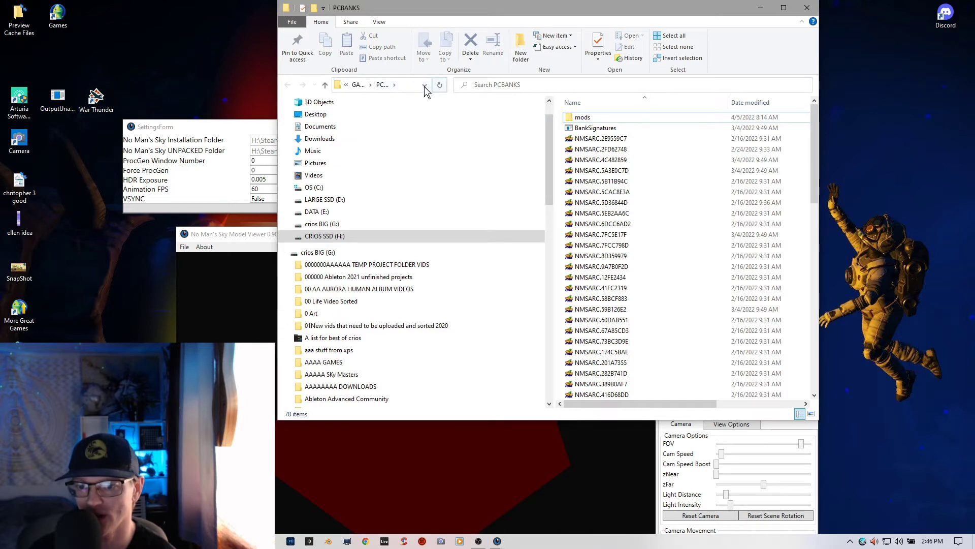
drag(417, 7, 407, 0)
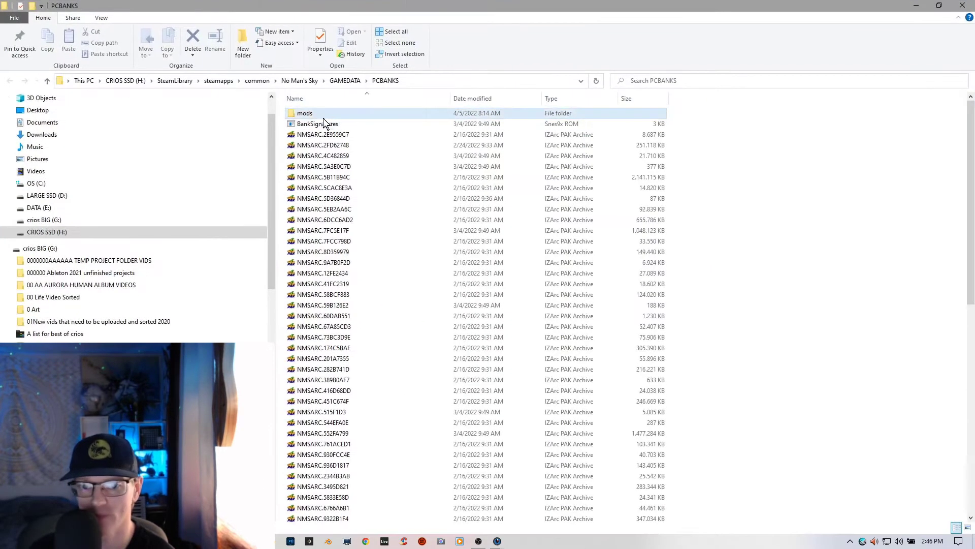
click(308, 83)
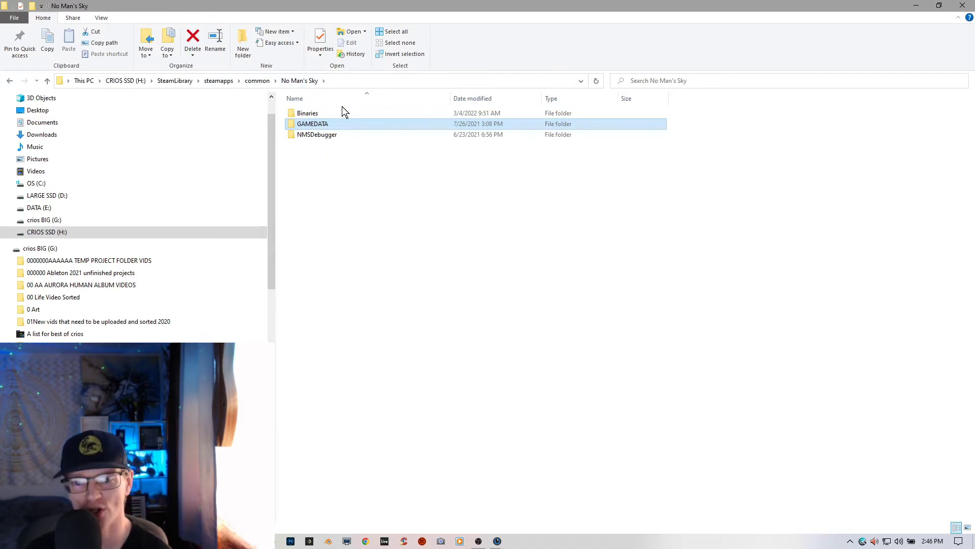
double_click(319, 125)
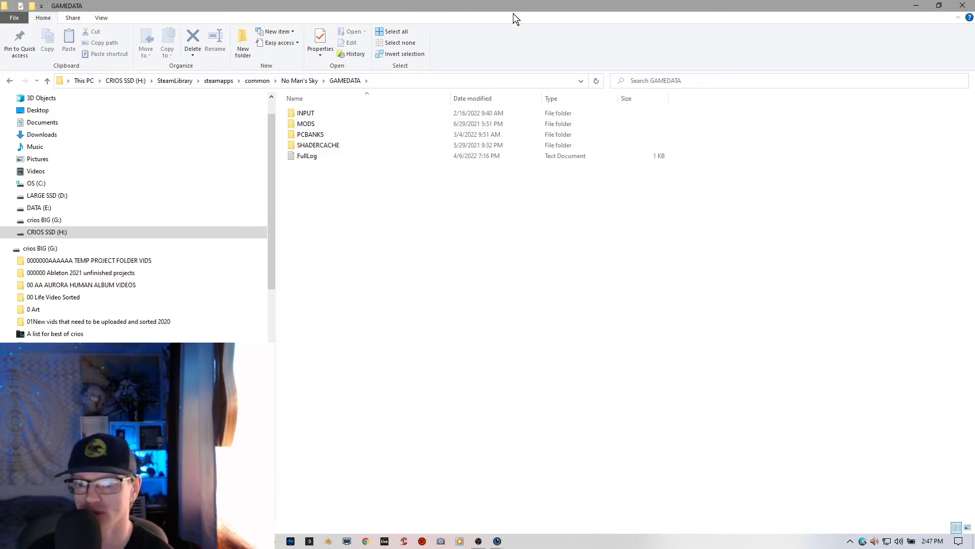
drag(516, 19, 450, 239)
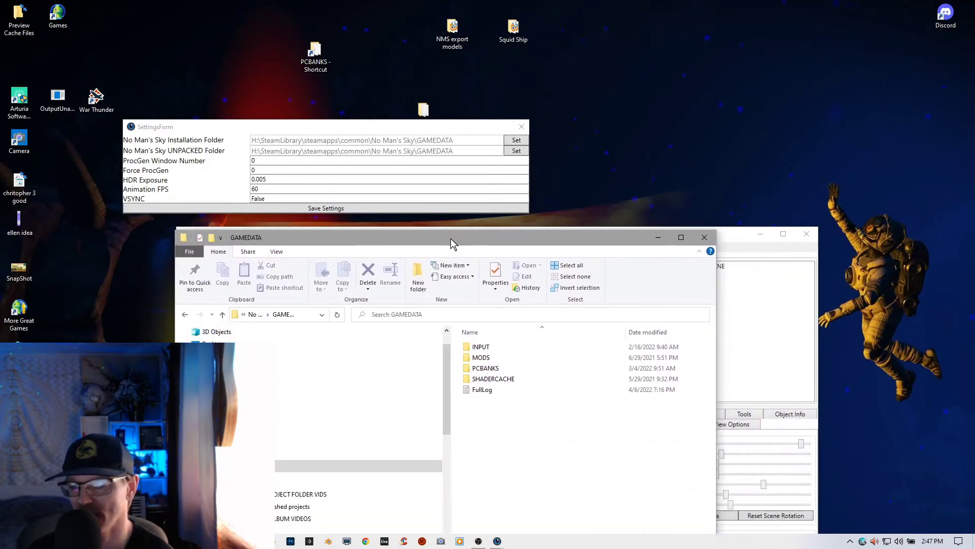
Save the GAMEDATA folder settings, close SettingsForm, and quit the viewer for a restart.
click(705, 238)
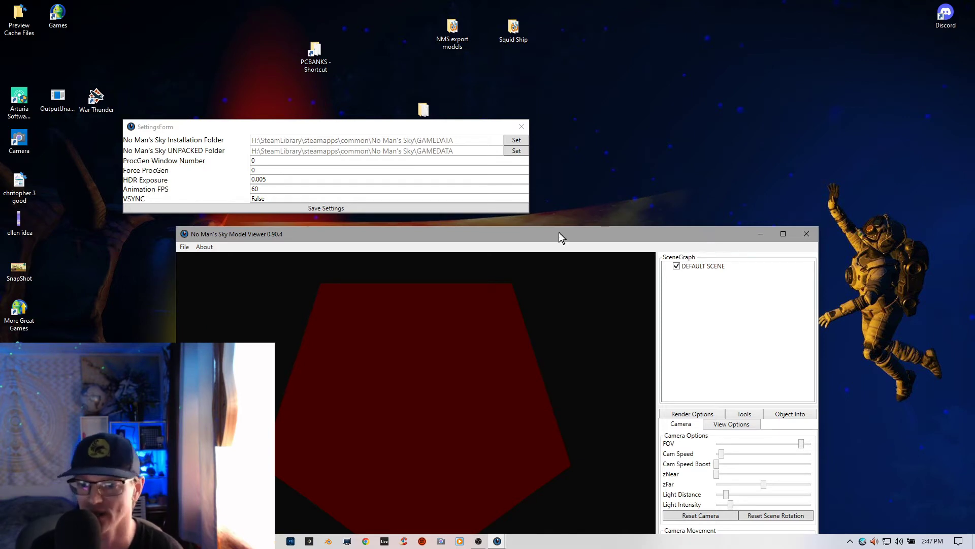
drag(358, 123, 462, 206)
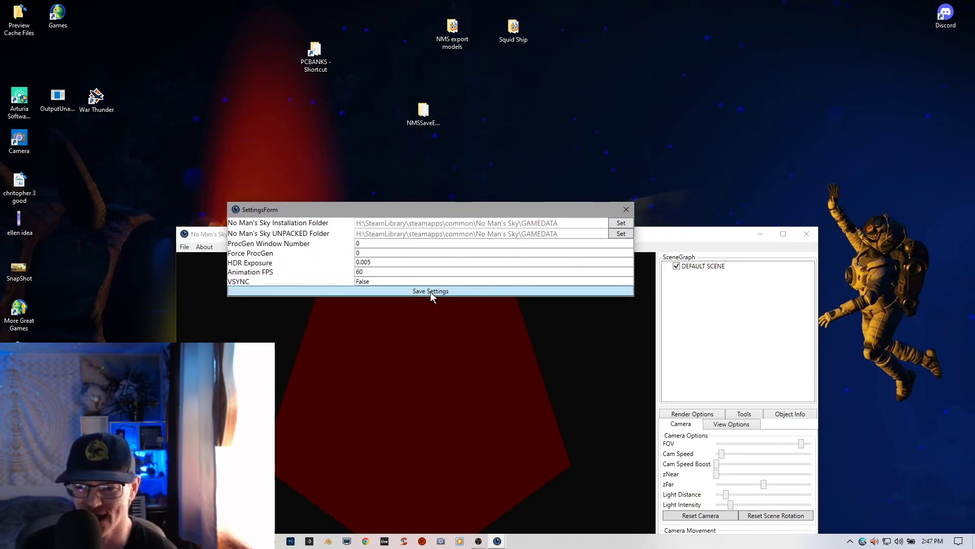
click(431, 291)
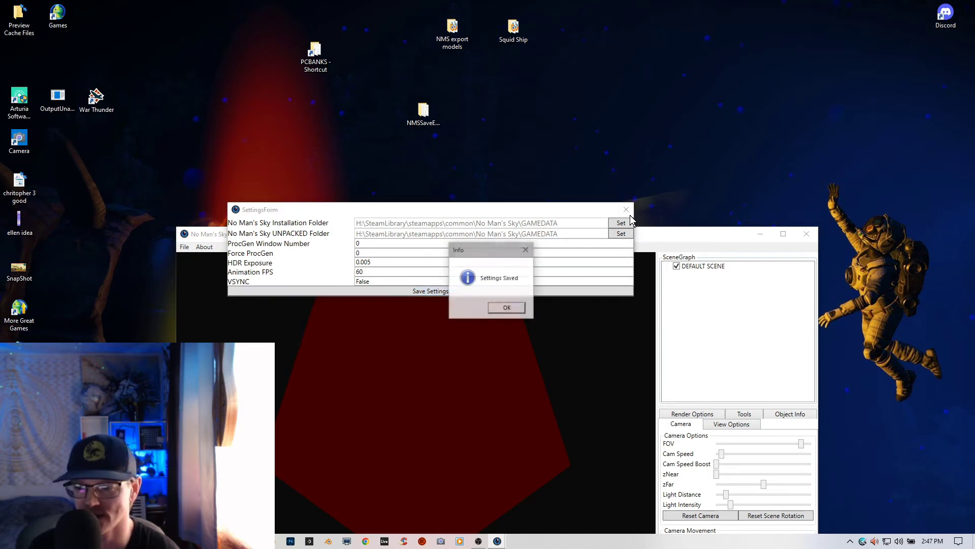
click(507, 308)
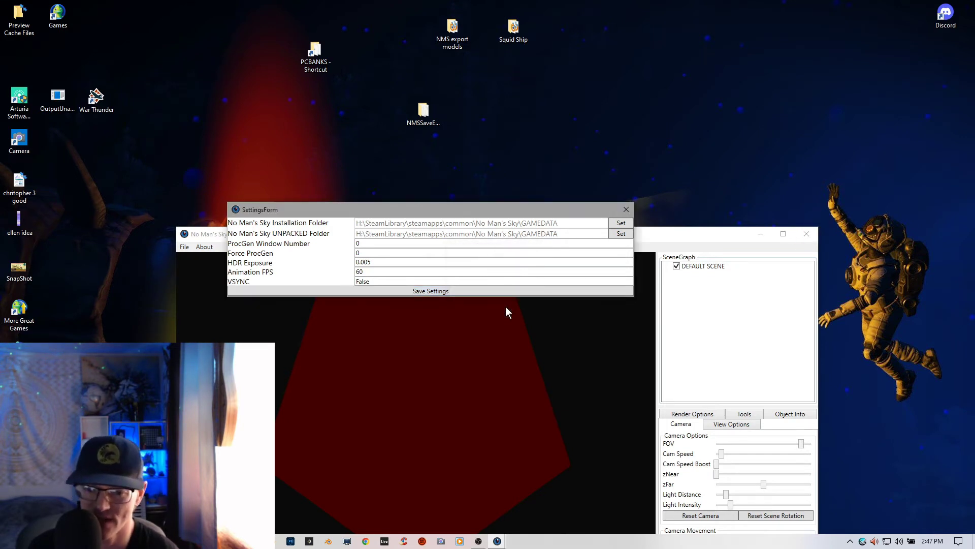
click(627, 209)
drag(637, 231, 605, 51)
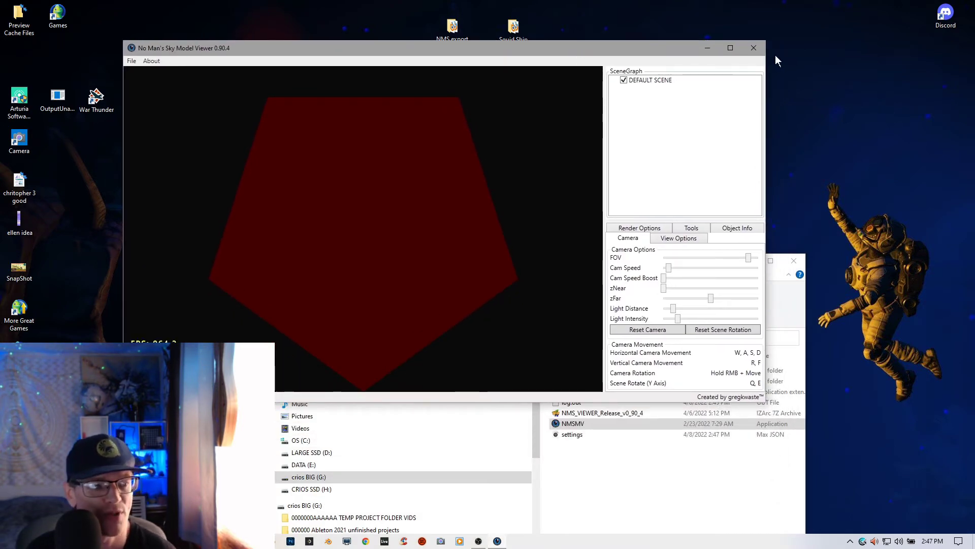
click(754, 49)
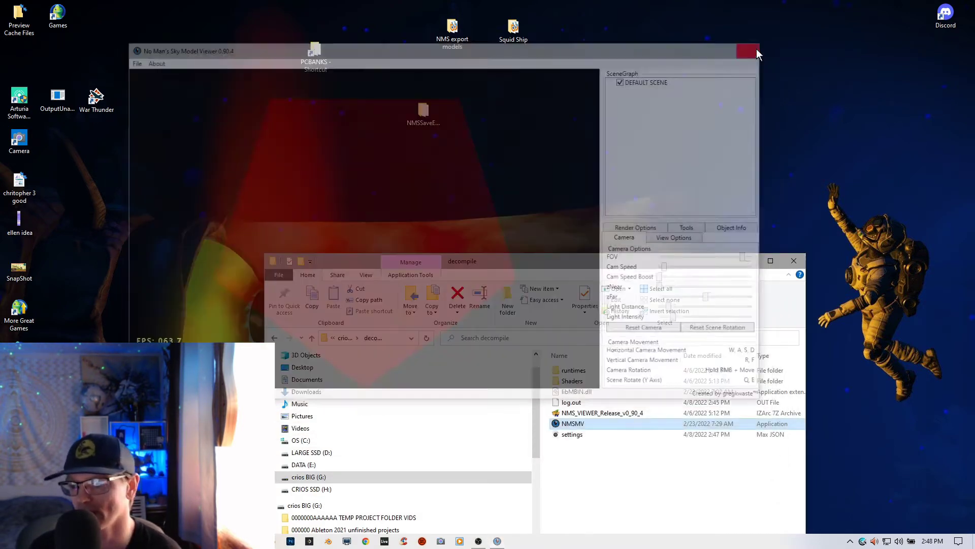
Relaunch the No Man's Sky Model Viewer from the decompile folder.
drag(603, 264, 528, 71)
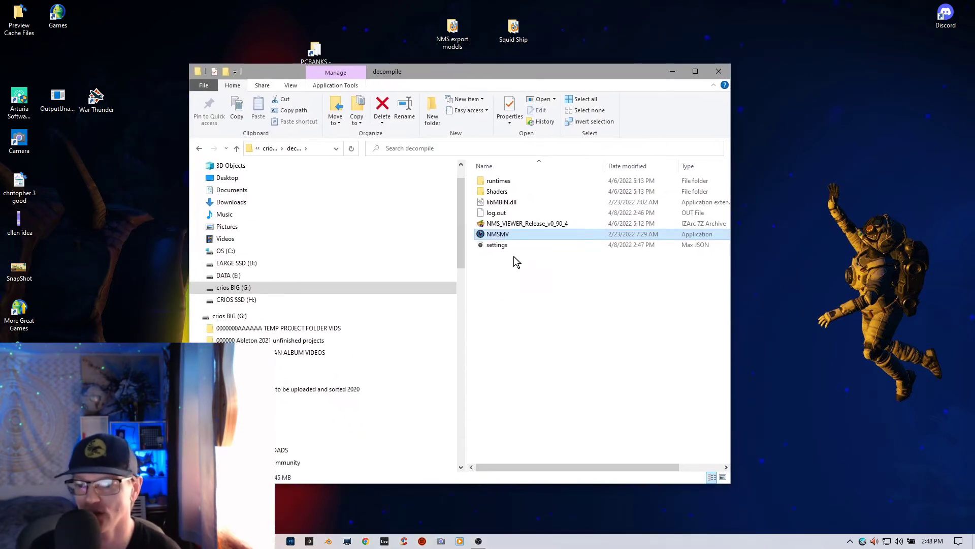
double_click(492, 234)
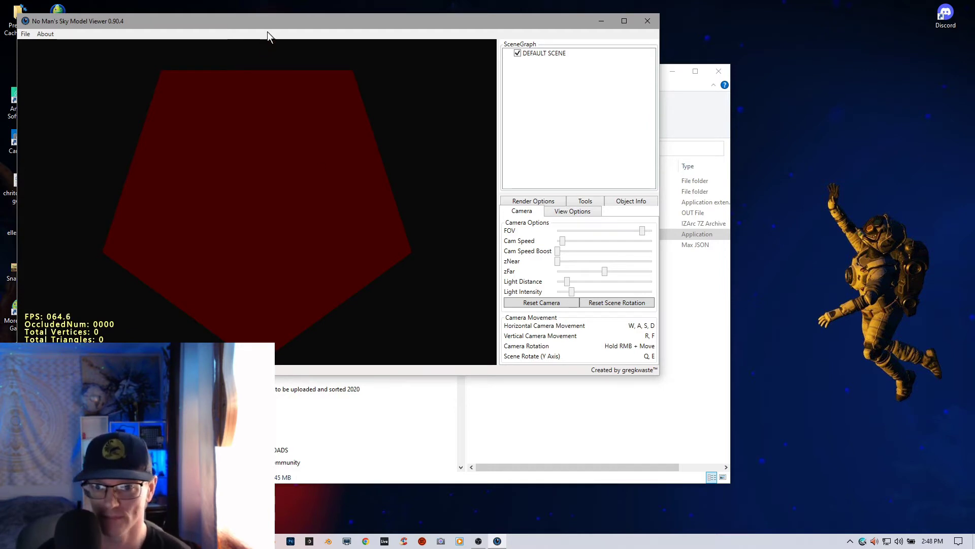
drag(284, 25, 319, 76)
Load WINGS_D/WINGSDD.SCENE.MBIN through File > Open File from .pak.
click(60, 85)
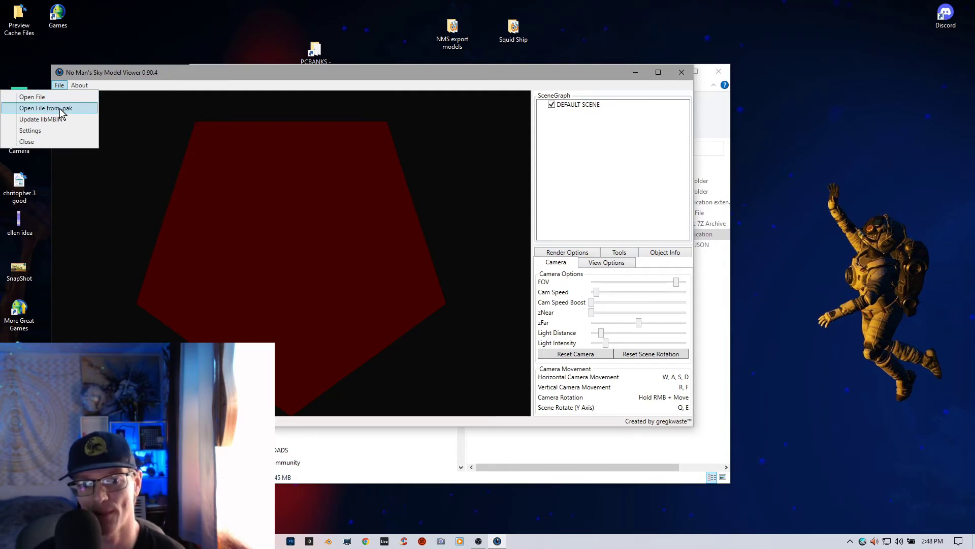
click(59, 108)
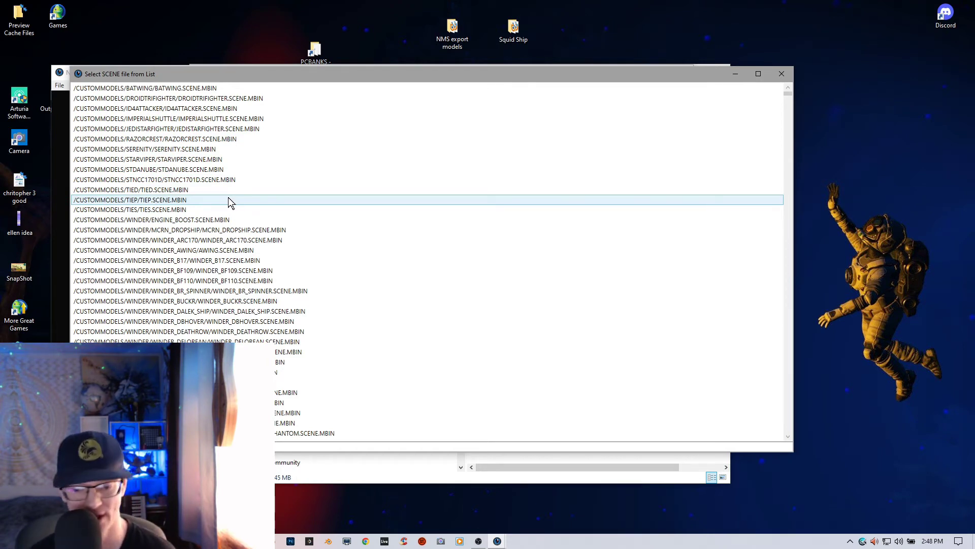
scroll(229, 198, down, 5)
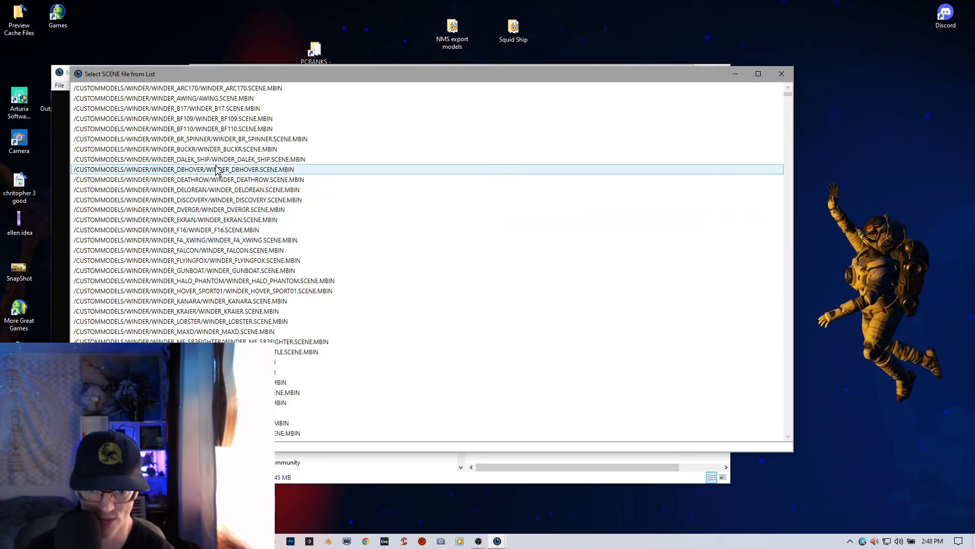
scroll(257, 220, down, 12)
scroll(272, 224, down, 13)
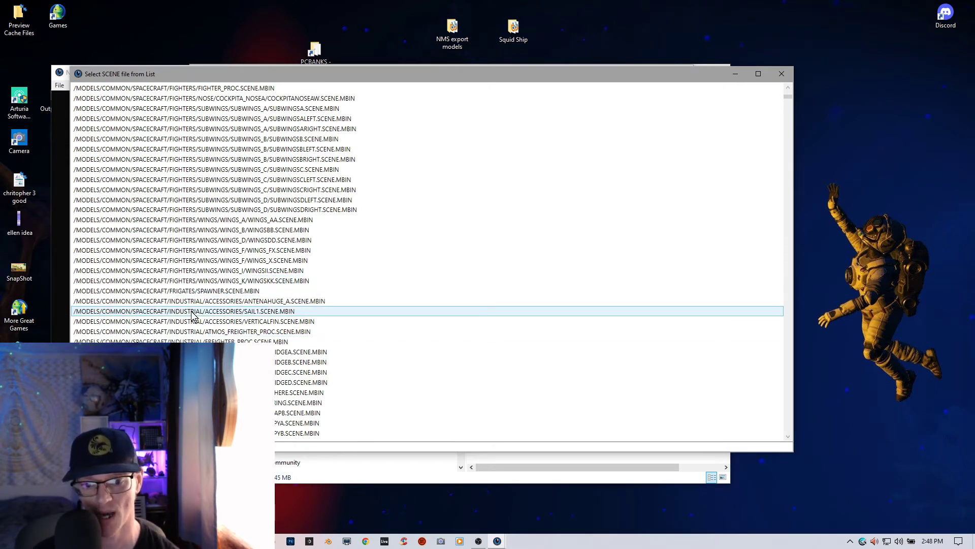
double_click(170, 241)
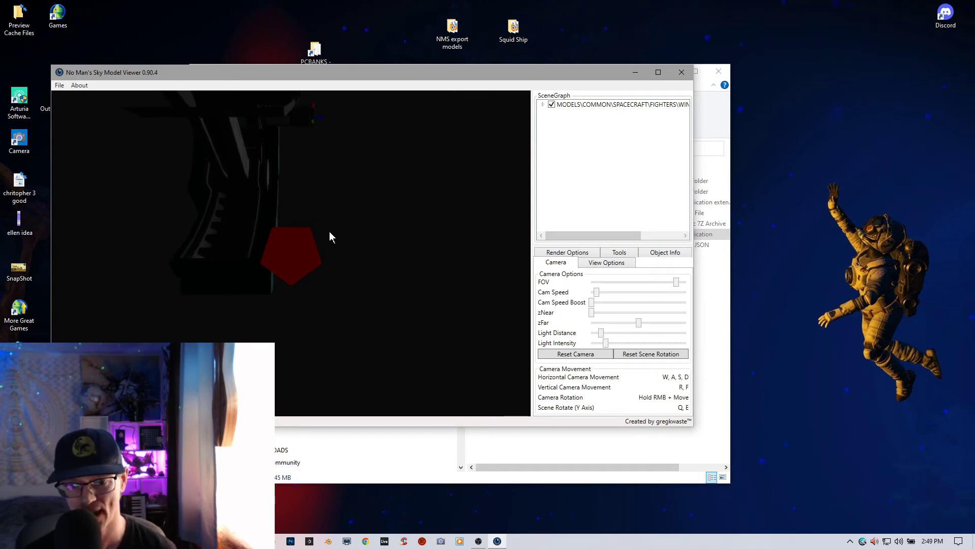
Max out Cam Speed, fly the camera back with S, and rotate to see the wing.
key(w)
key(s)
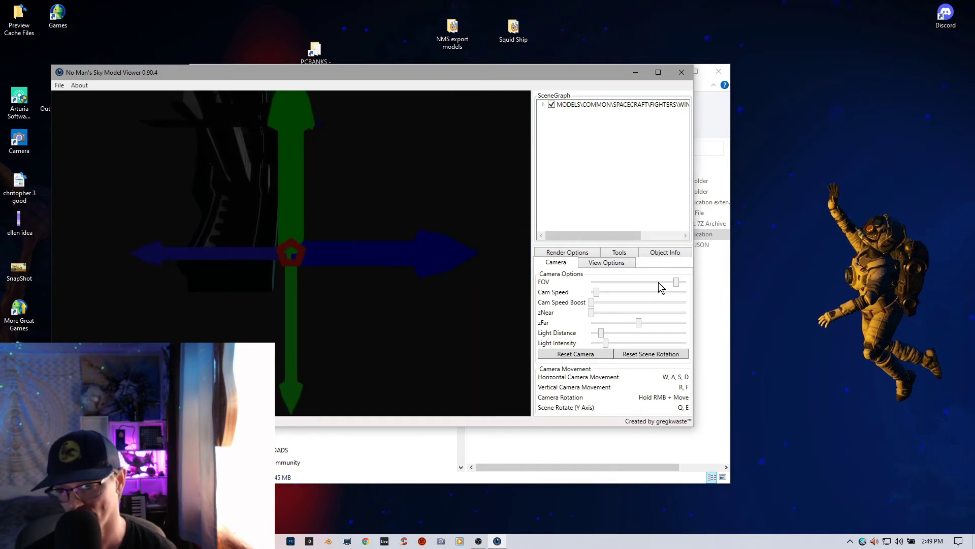
drag(598, 295, 686, 307)
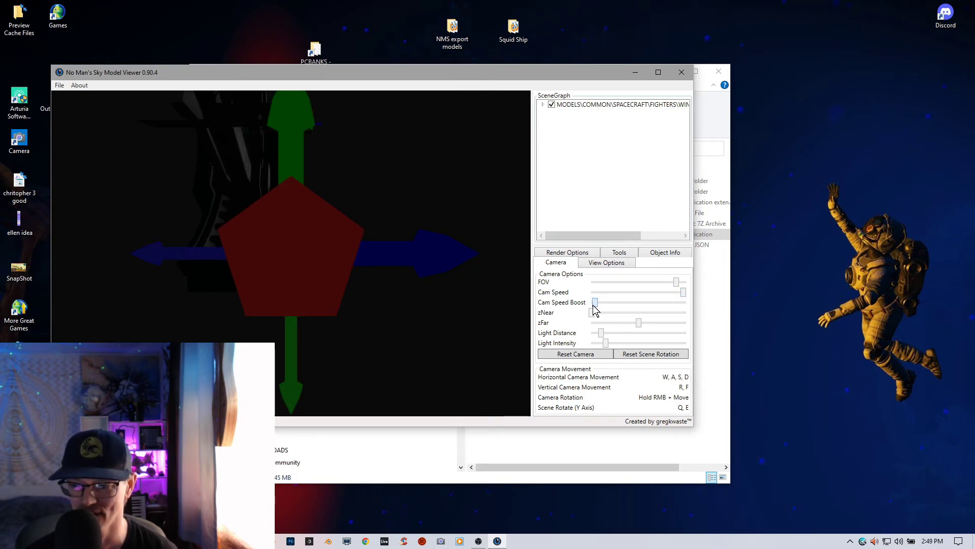
key(s)
right_drag(356, 283, 252, 244)
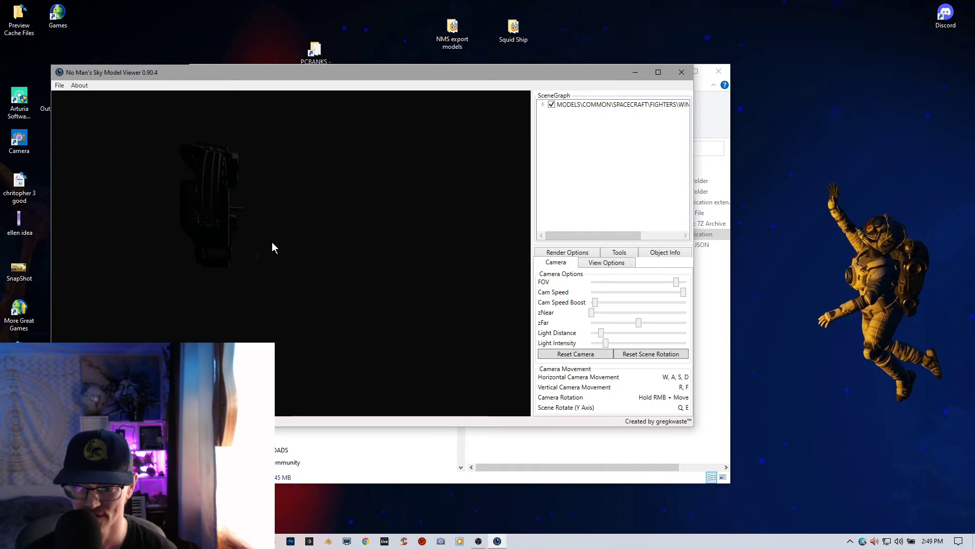
key(q)
key(q)
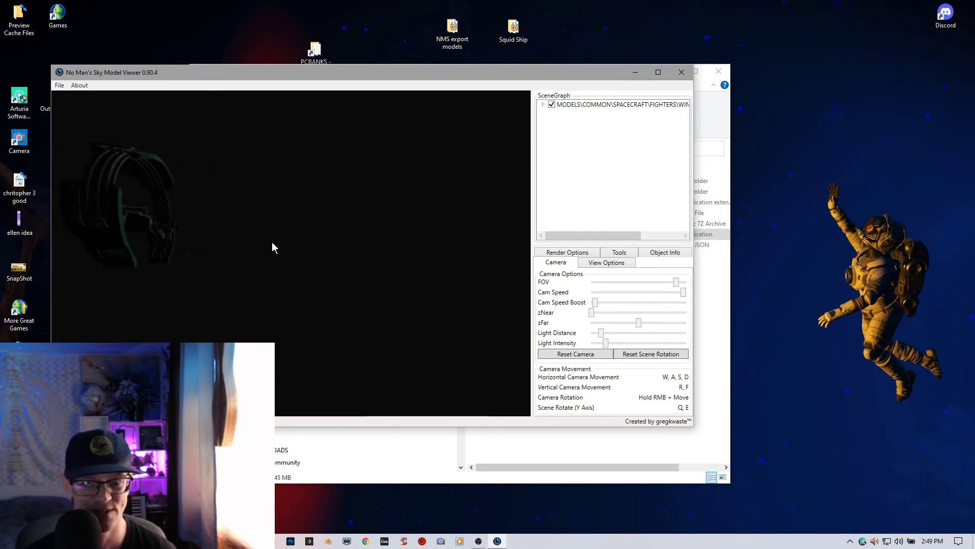
key(q)
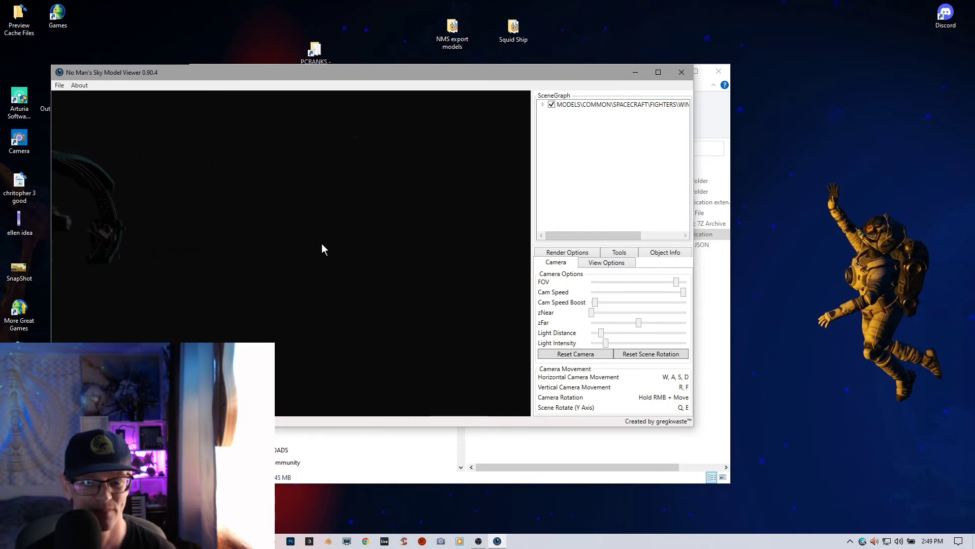
key(q)
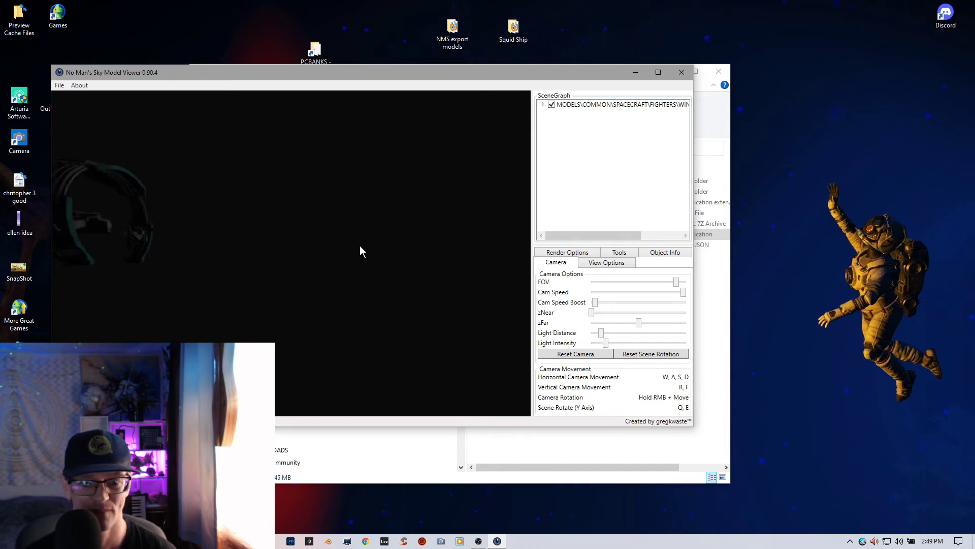
key(q)
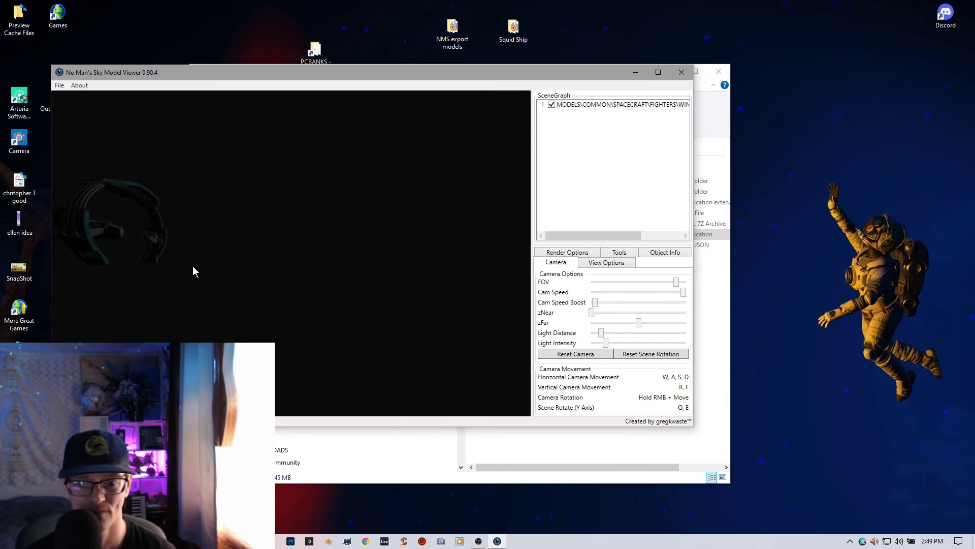
key(q)
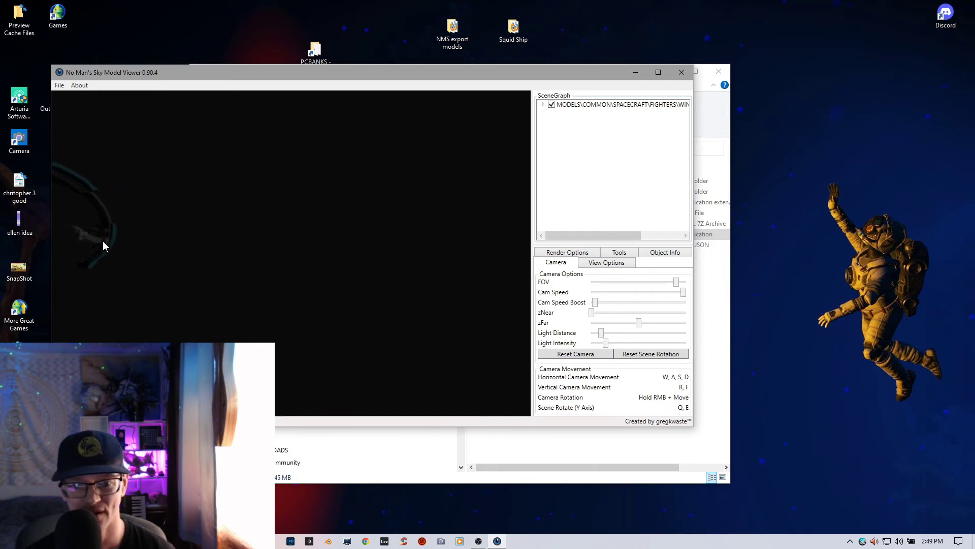
right_drag(80, 234, 294, 269)
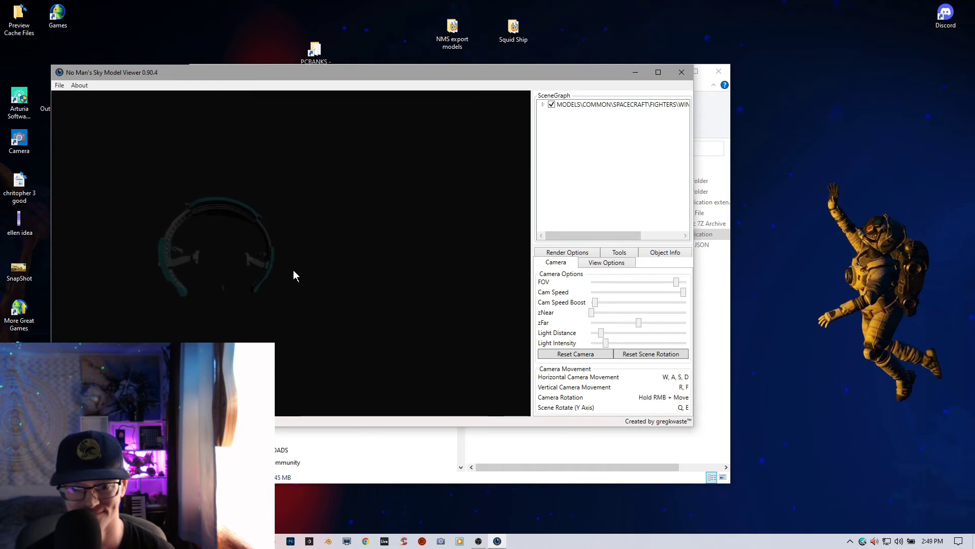
key(w)
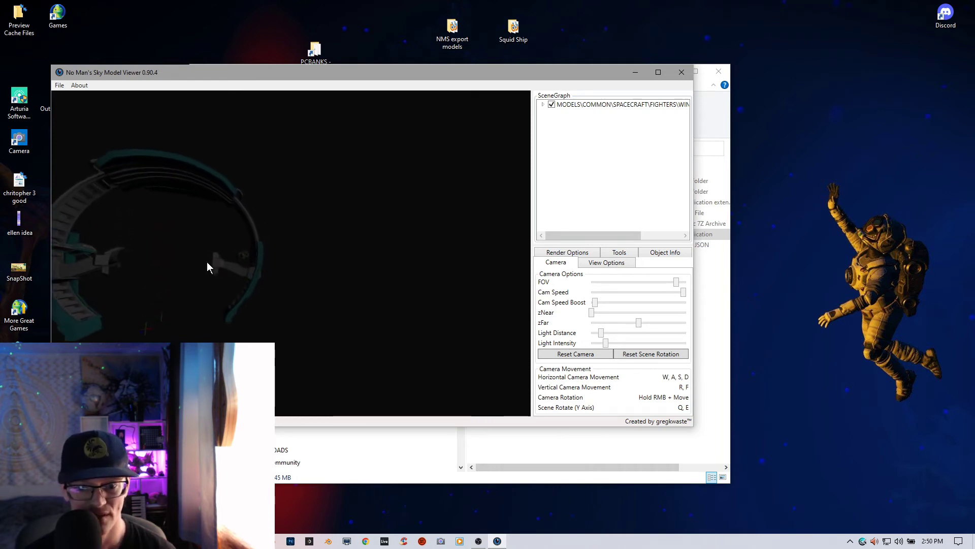
right_drag(207, 265, 495, 261)
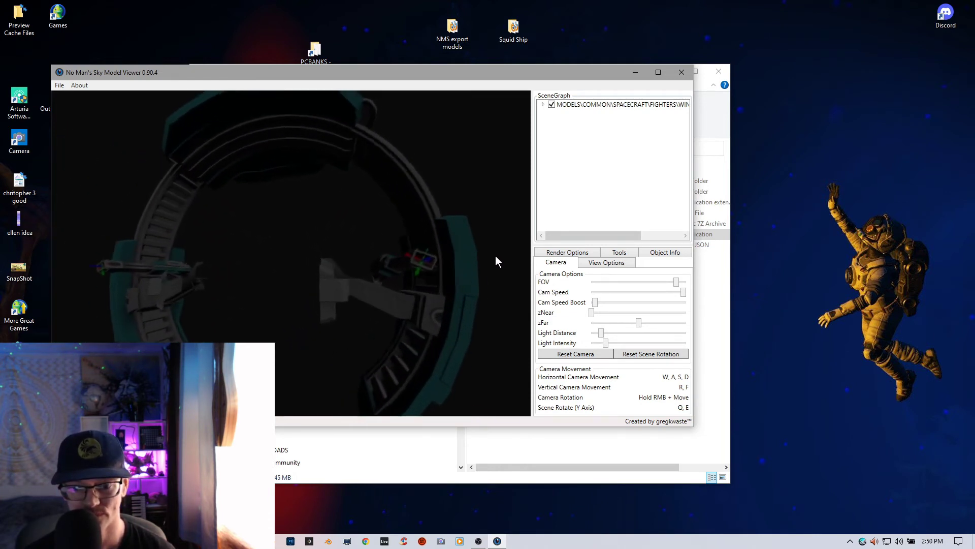
key(w)
key(s)
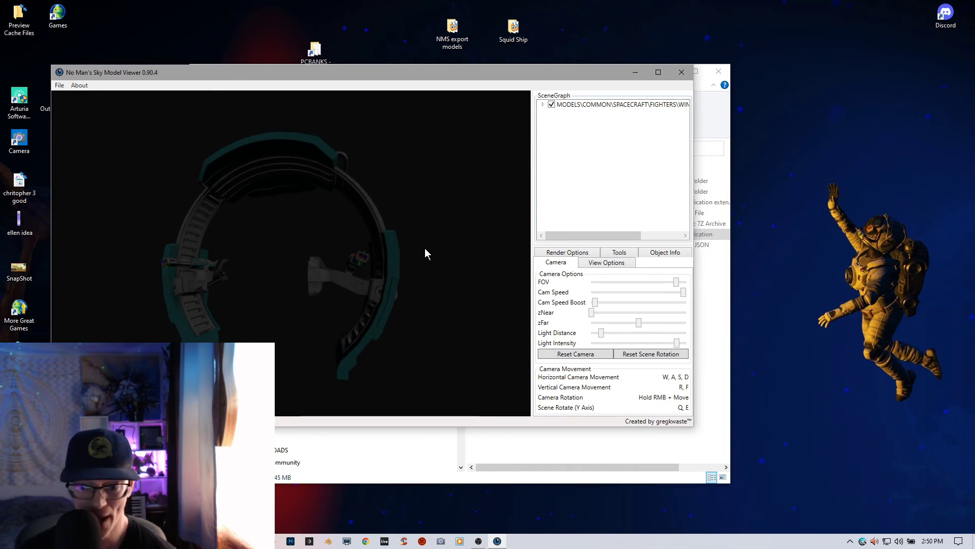
Start an OBJ export and create a new folder named fighter1 in Squid Ship.
right_click(384, 176)
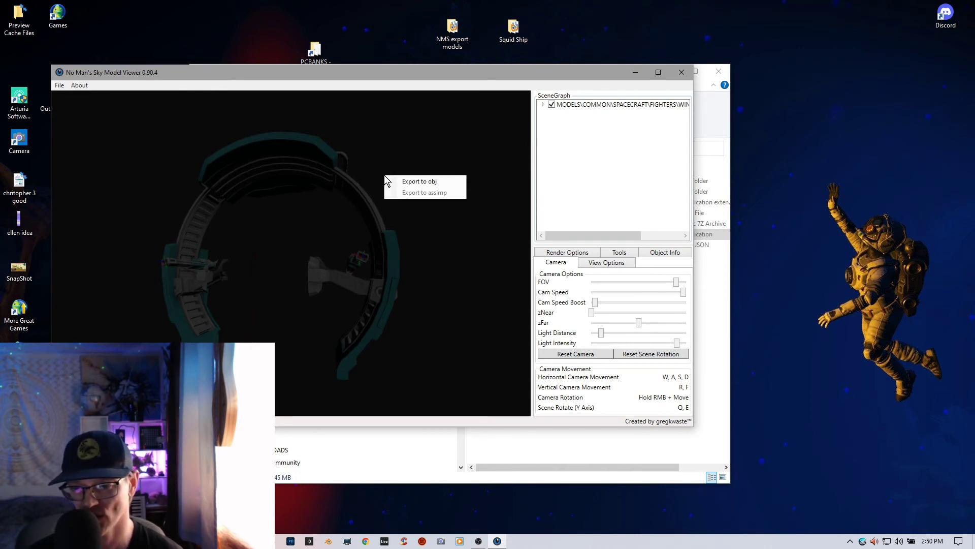
click(410, 183)
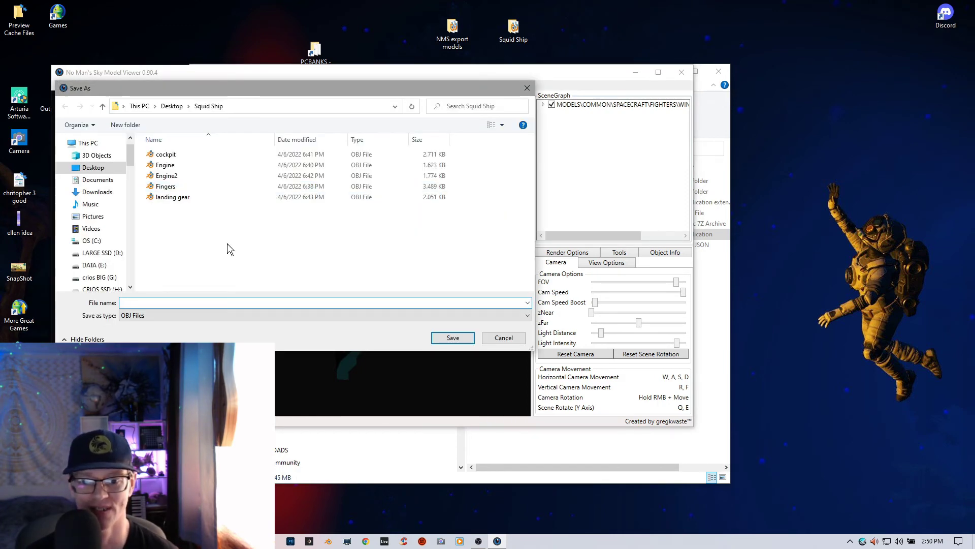
right_click(216, 246)
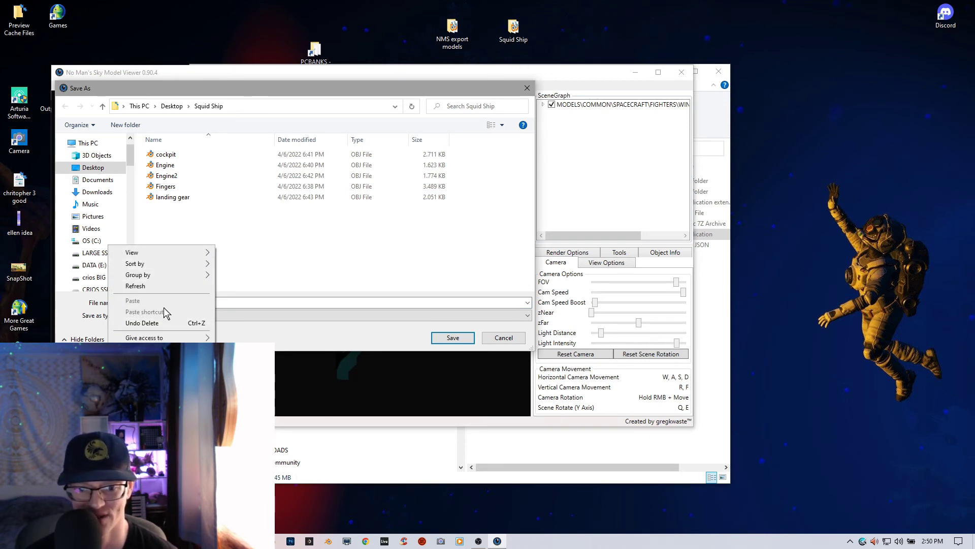
mouse_move(152, 355)
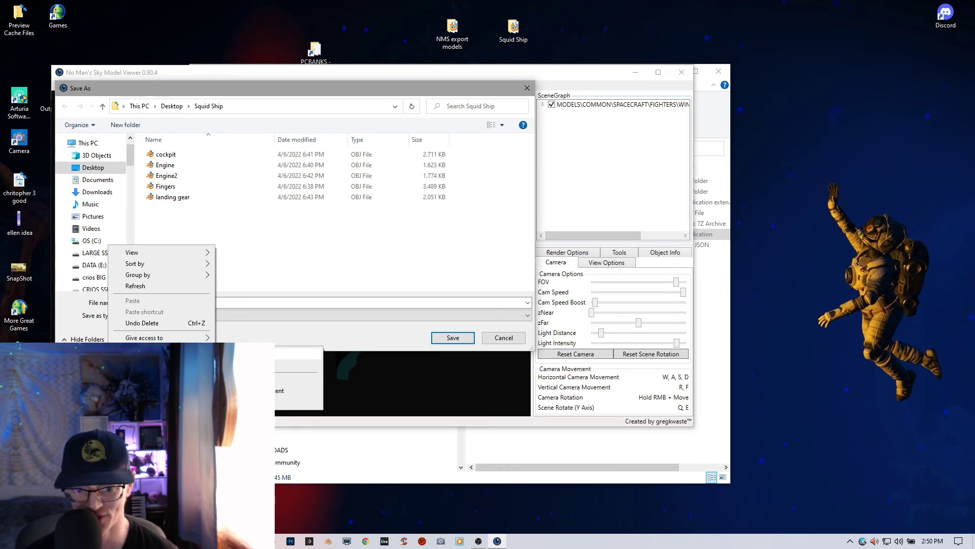
click(249, 354)
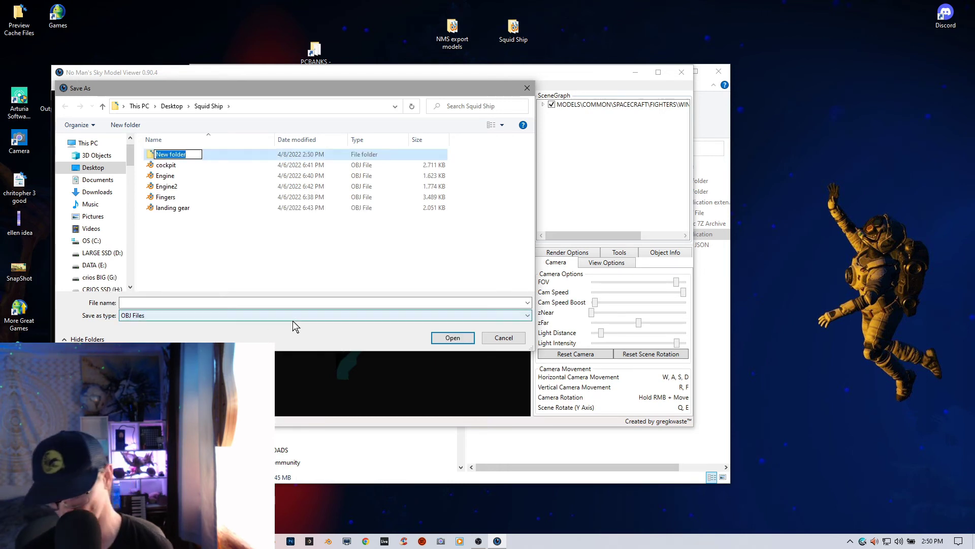
key(BackSpace)
text(fi)
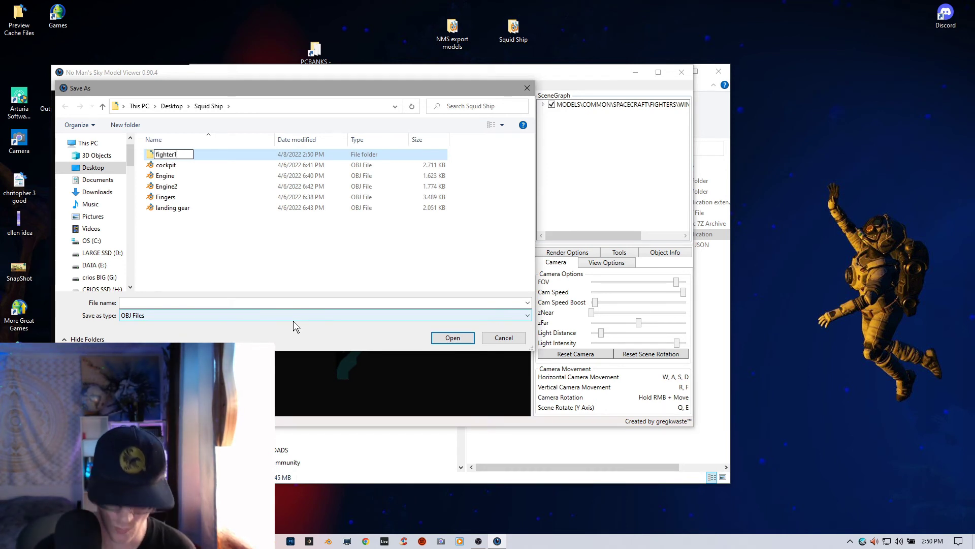
text(ghter1)
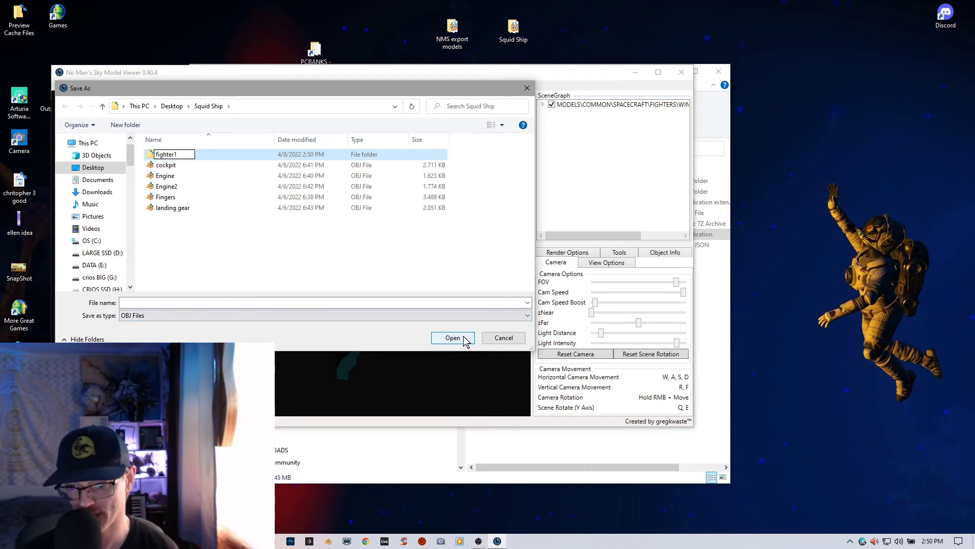
key(Return)
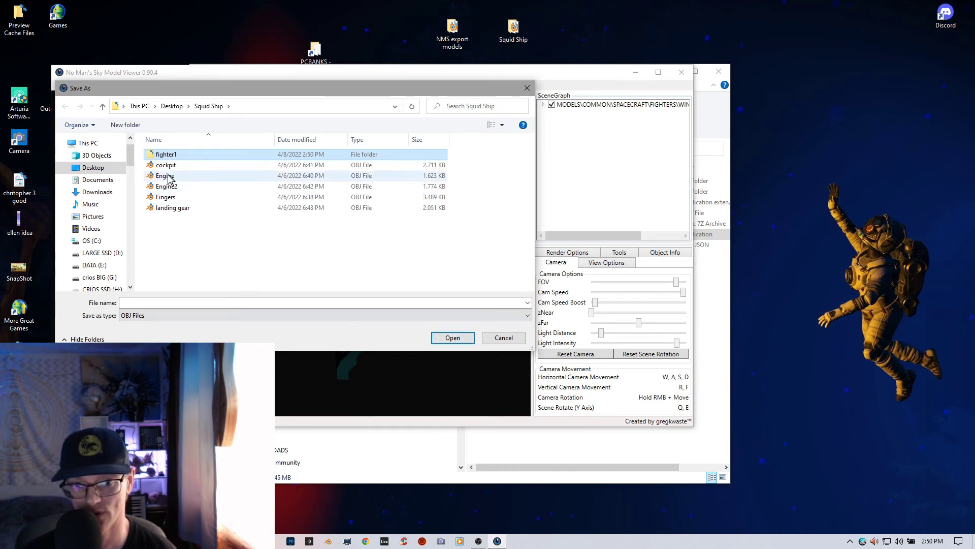
Save the OBJ export as 'wing 1' inside the fighter1 folder.
double_click(163, 159)
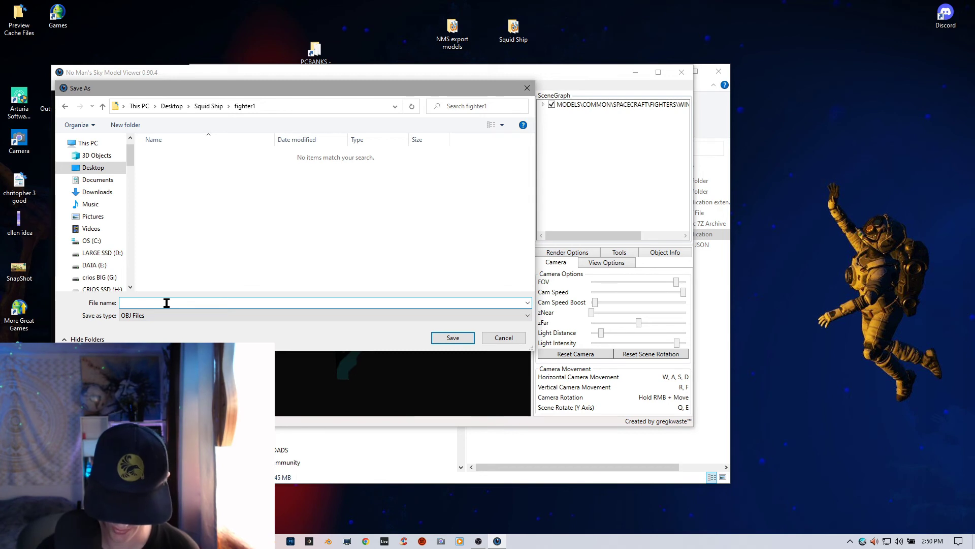
text(wing 1)
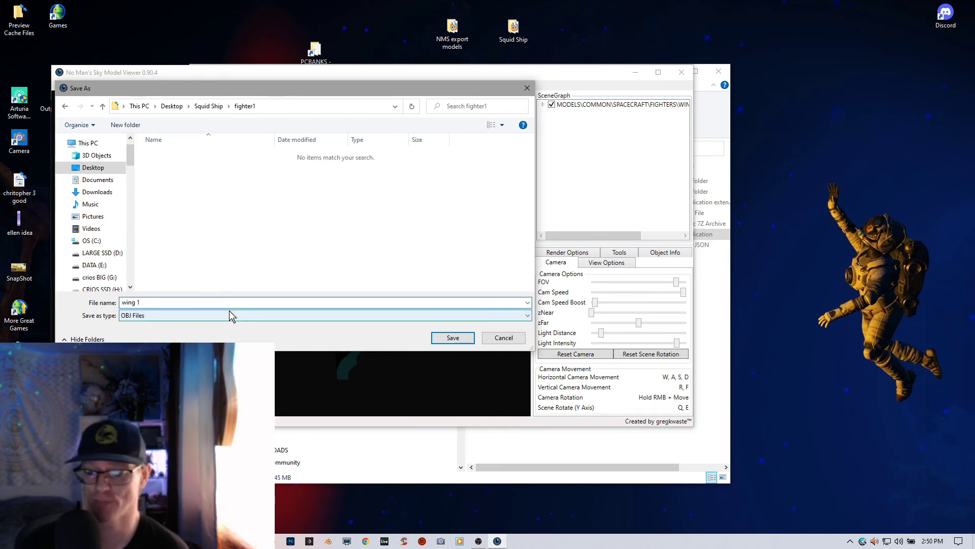
click(447, 338)
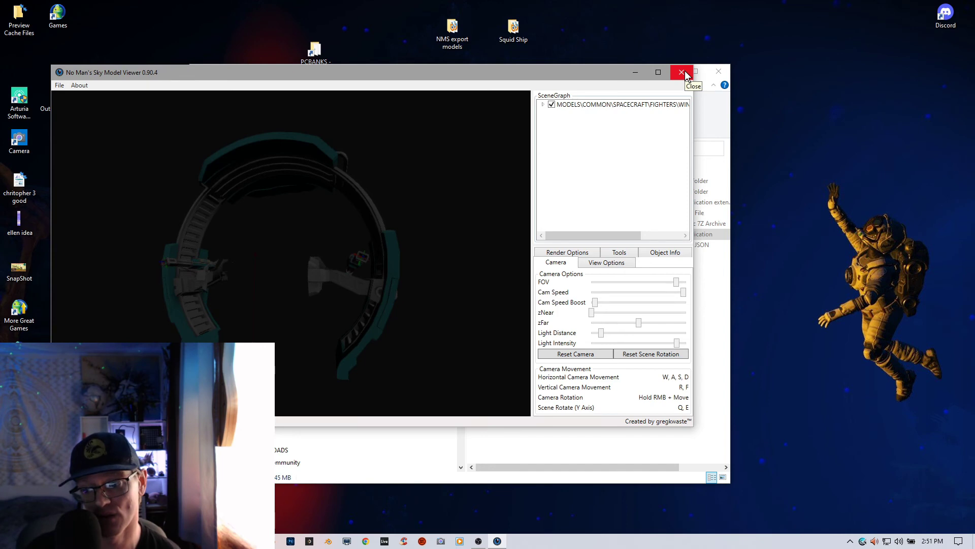
Close the viewer and open Squid Ship\fighter1\wing 1 in 3D Builder via 3D Print.
click(684, 71)
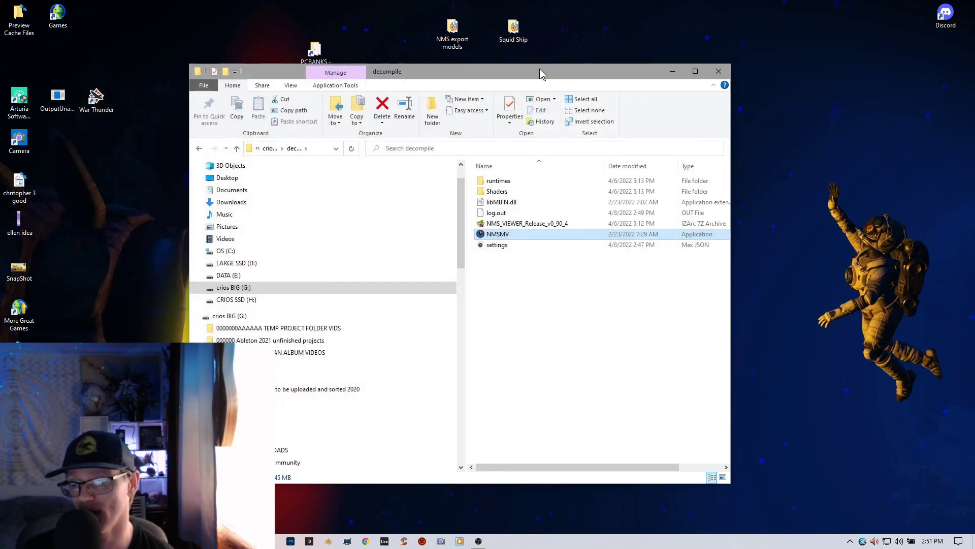
double_click(510, 35)
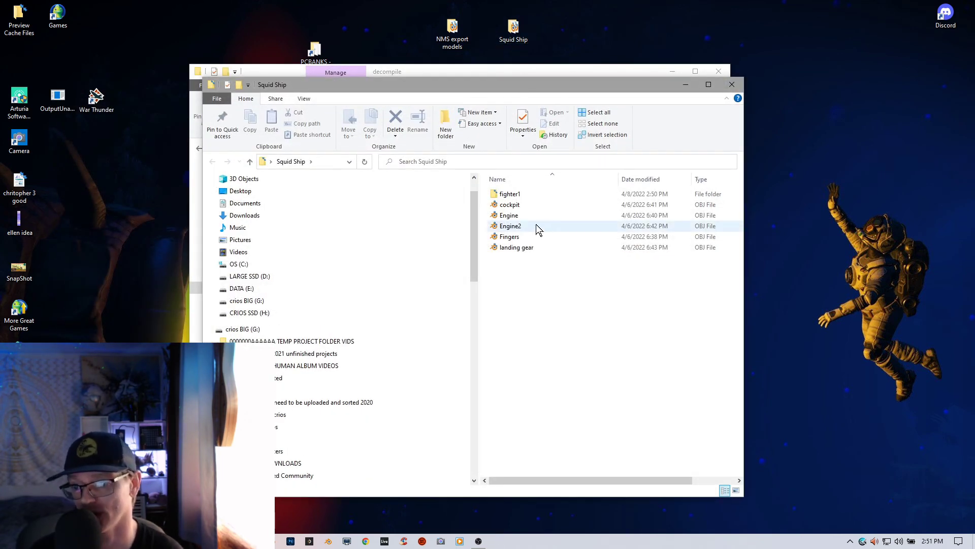
double_click(506, 194)
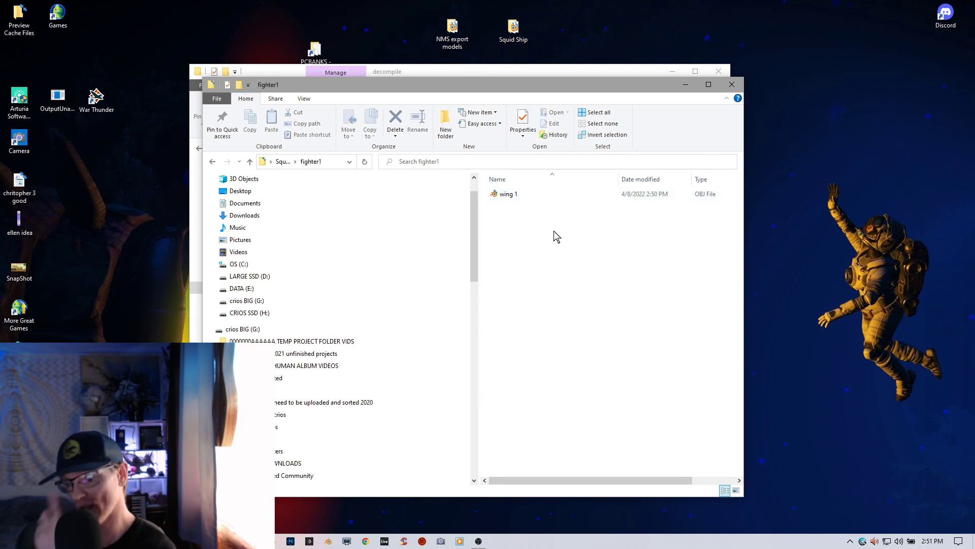
click(503, 197)
right_click(503, 196)
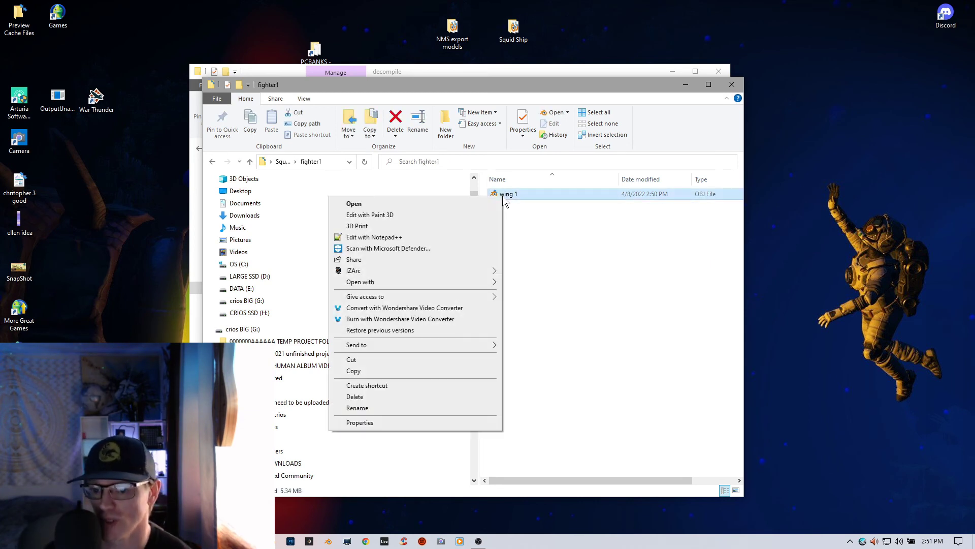
click(357, 226)
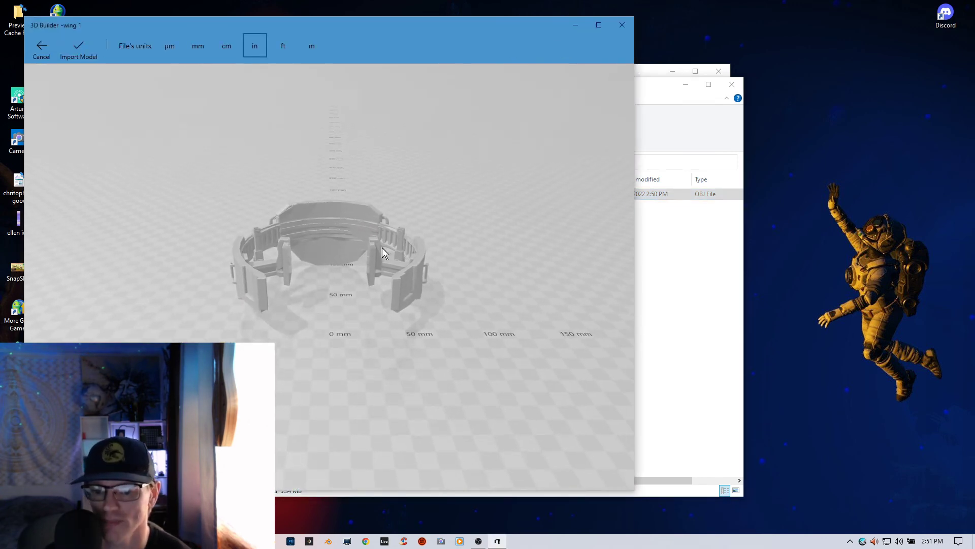
right_drag(345, 283, 491, 112)
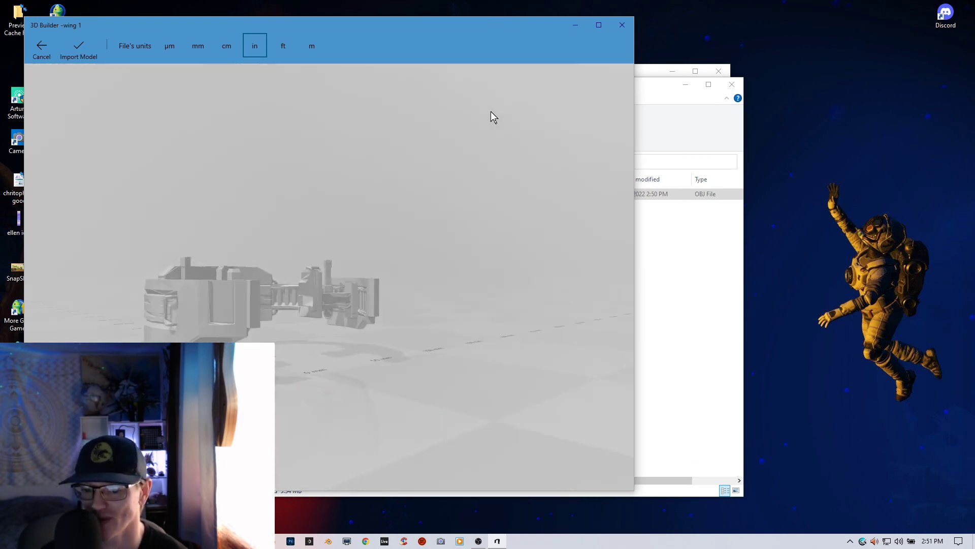
right_drag(415, 228, 304, 325)
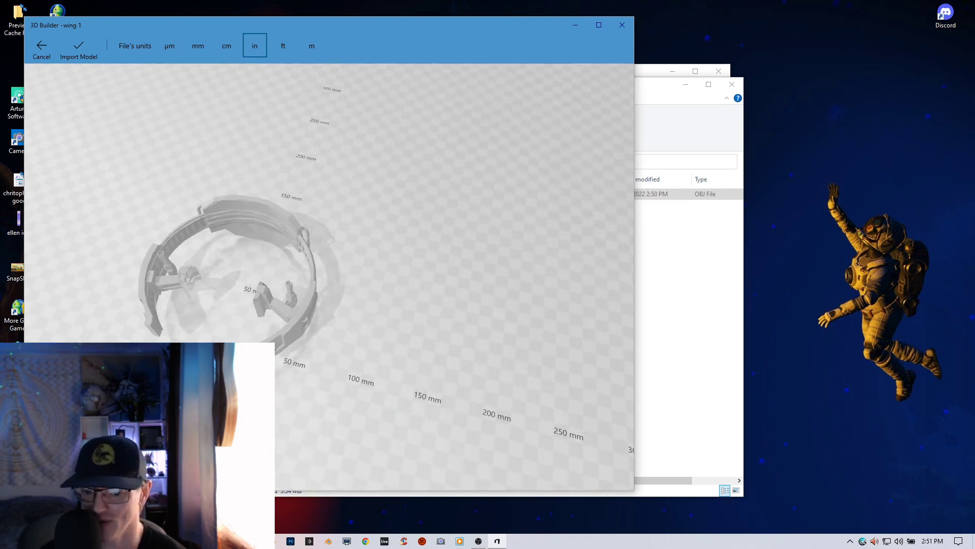
right_drag(228, 275, 380, 199)
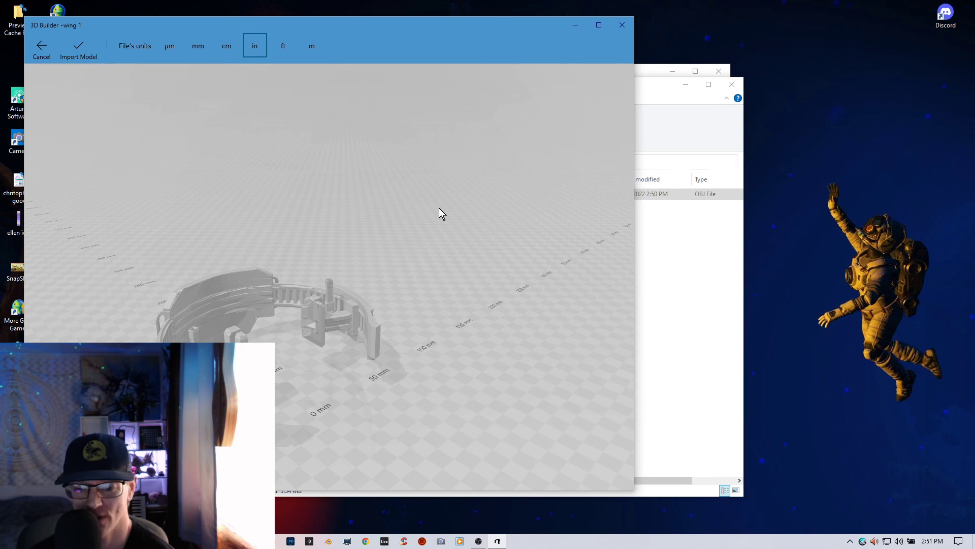
right_drag(440, 212, 285, 370)
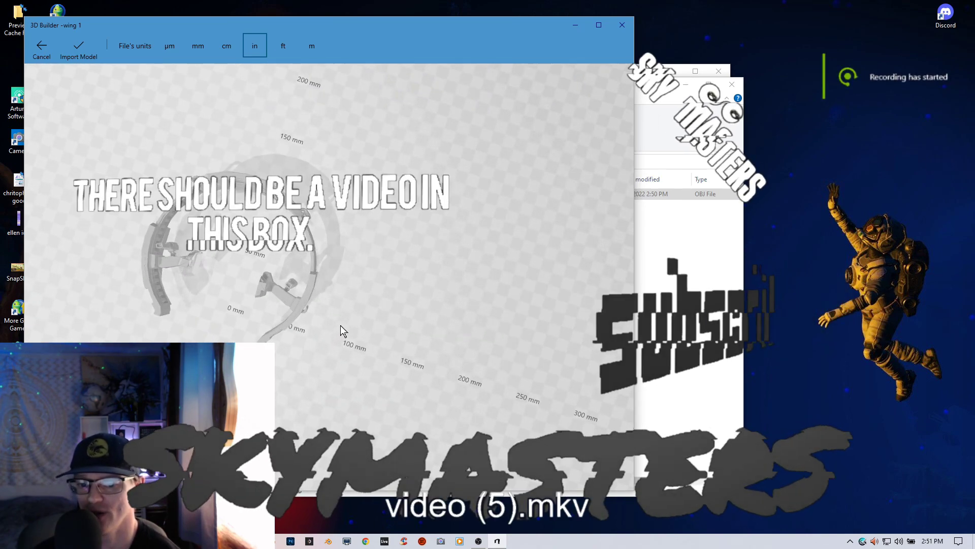